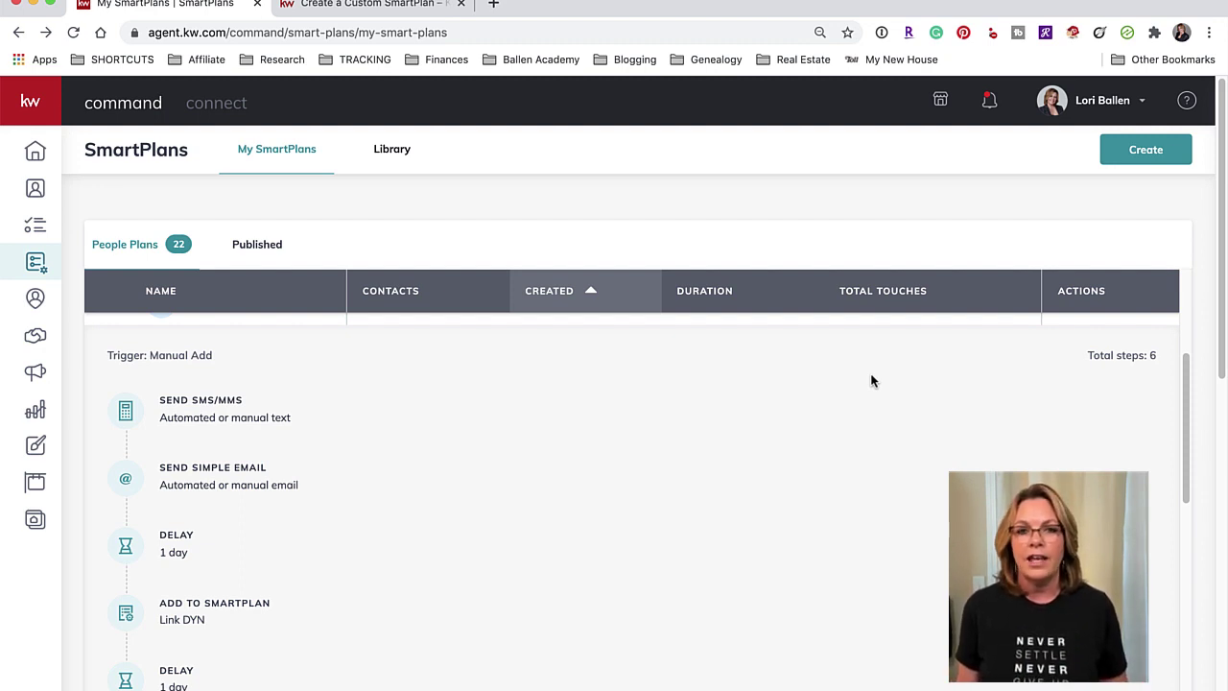
# Read the contact tag trigger rules in the Create a Custom SmartPlan article and return to the SmartPlans list.
pyautogui.click(355, 6)
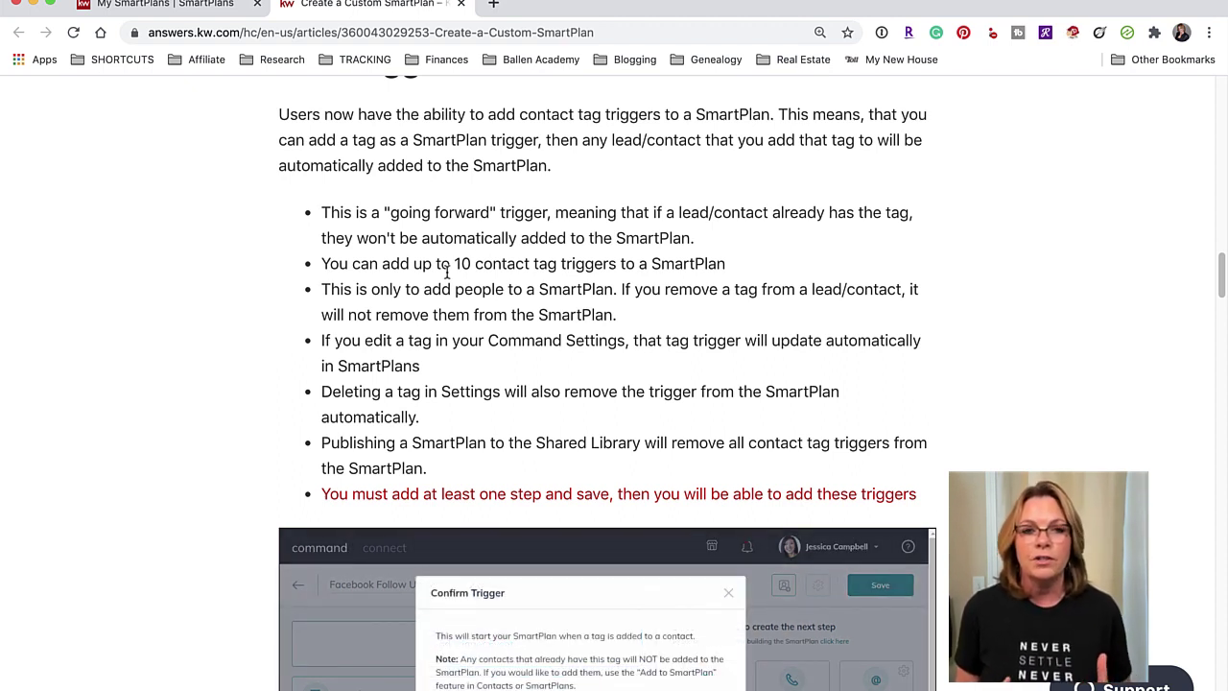
pyautogui.click(101, 6)
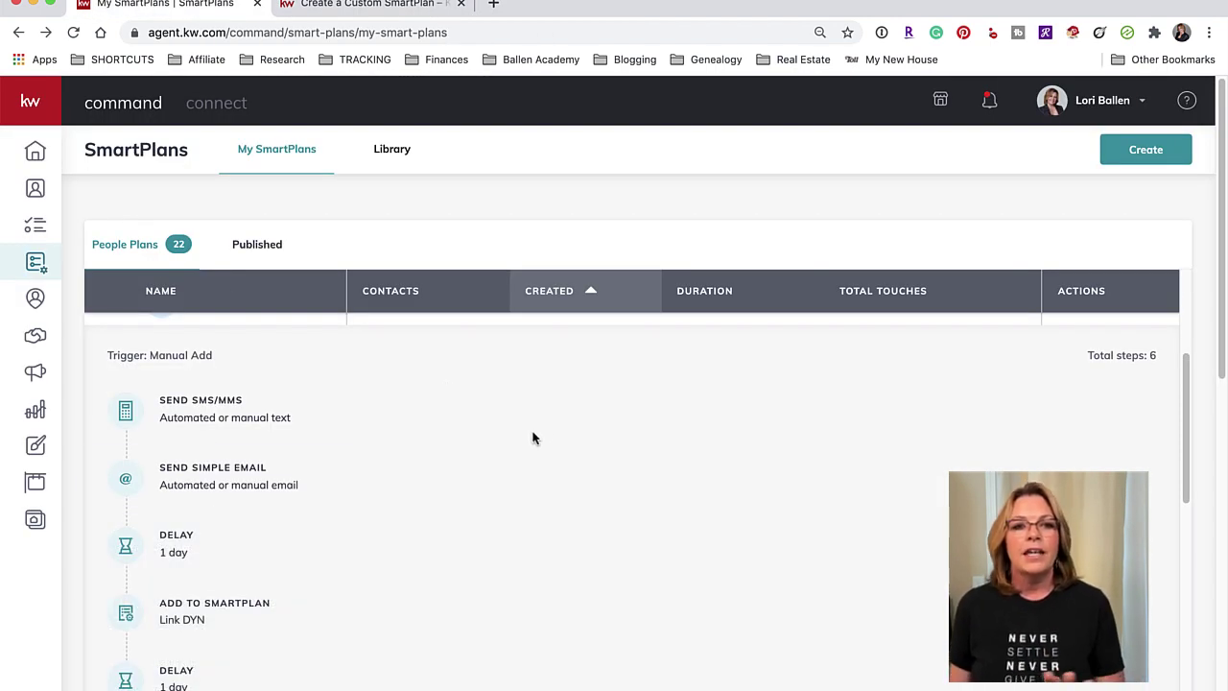
# Search the Keller Williams University help for "smart plans trigger".
pyautogui.click(1187, 102)
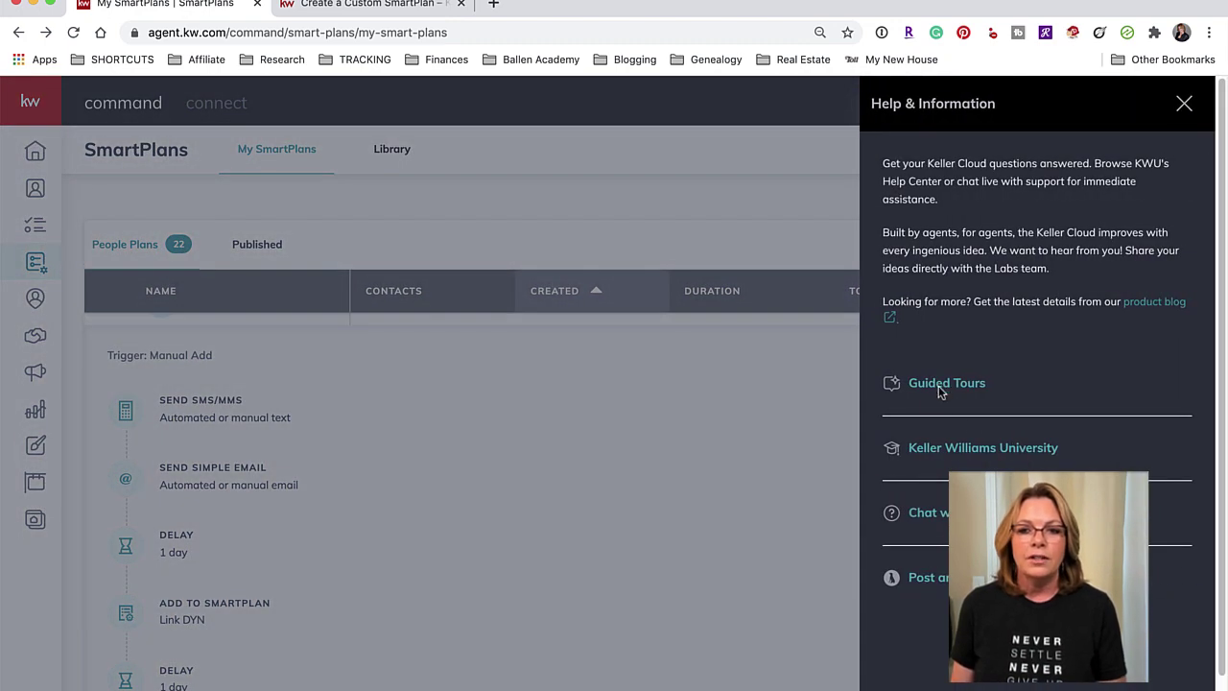
pyautogui.click(960, 450)
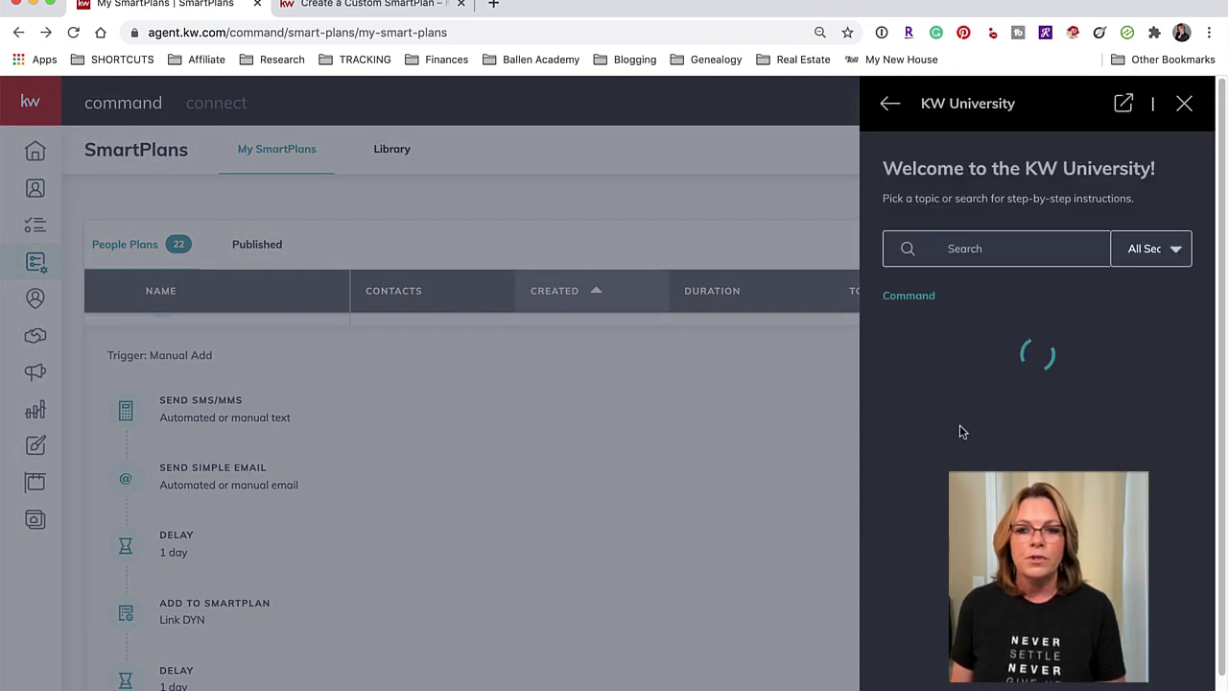
pyautogui.click(956, 252)
pyautogui.write('smar')
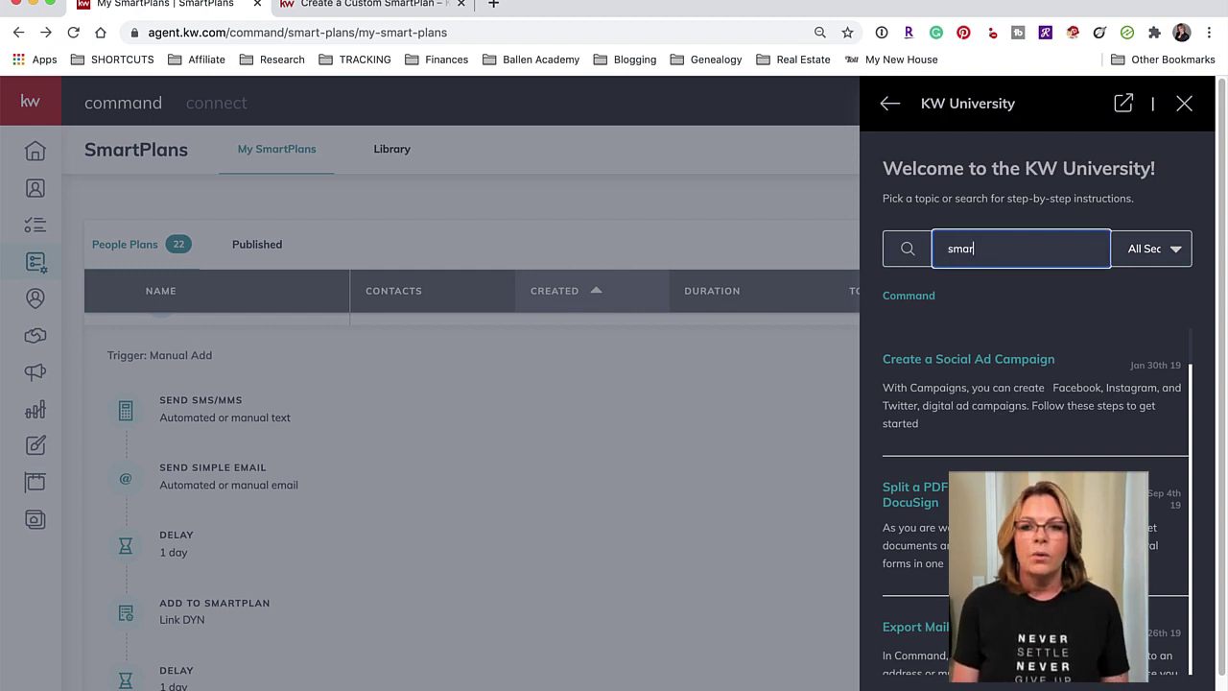
pyautogui.write('t plans tri')
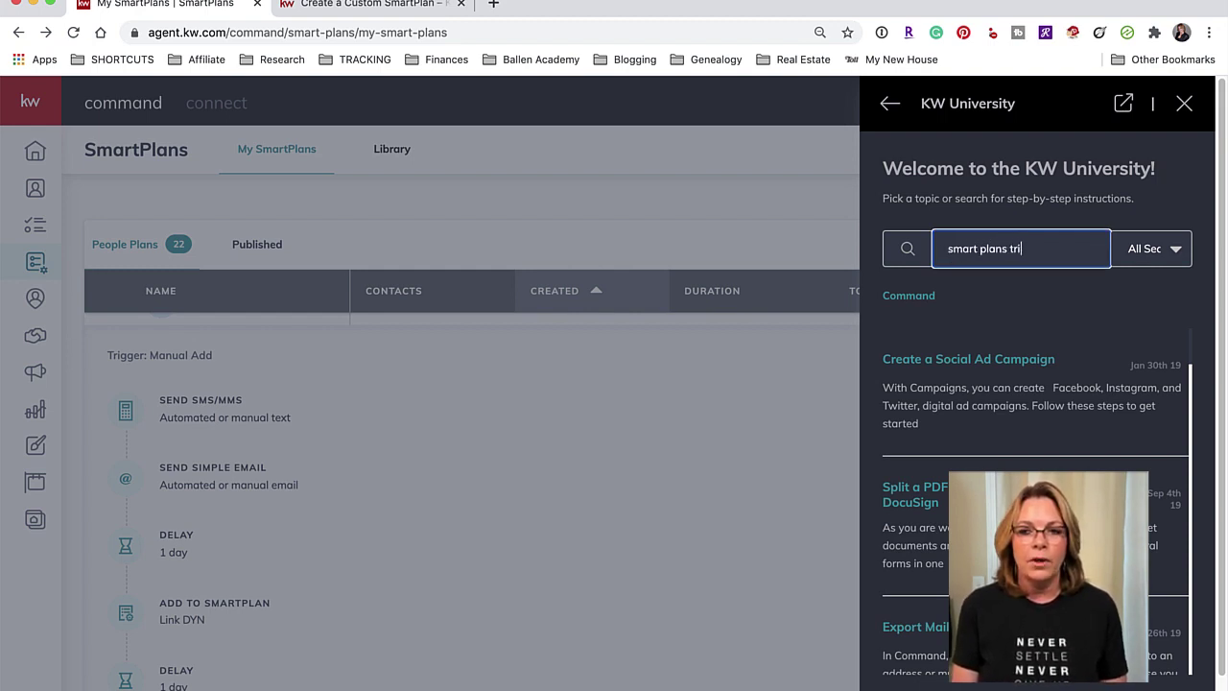
pyautogui.write('gger')
pyautogui.press('Return')
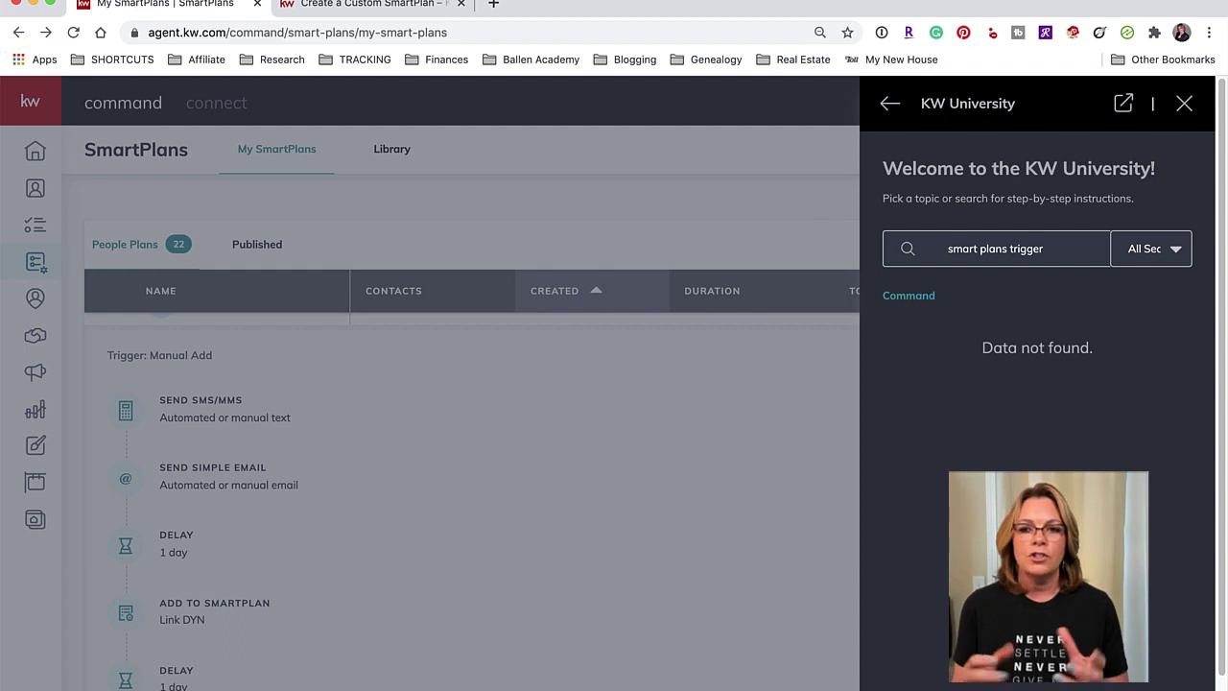
# Repeat the help search with "smartplans trigger" and close the help panel.
pyautogui.click(978, 249)
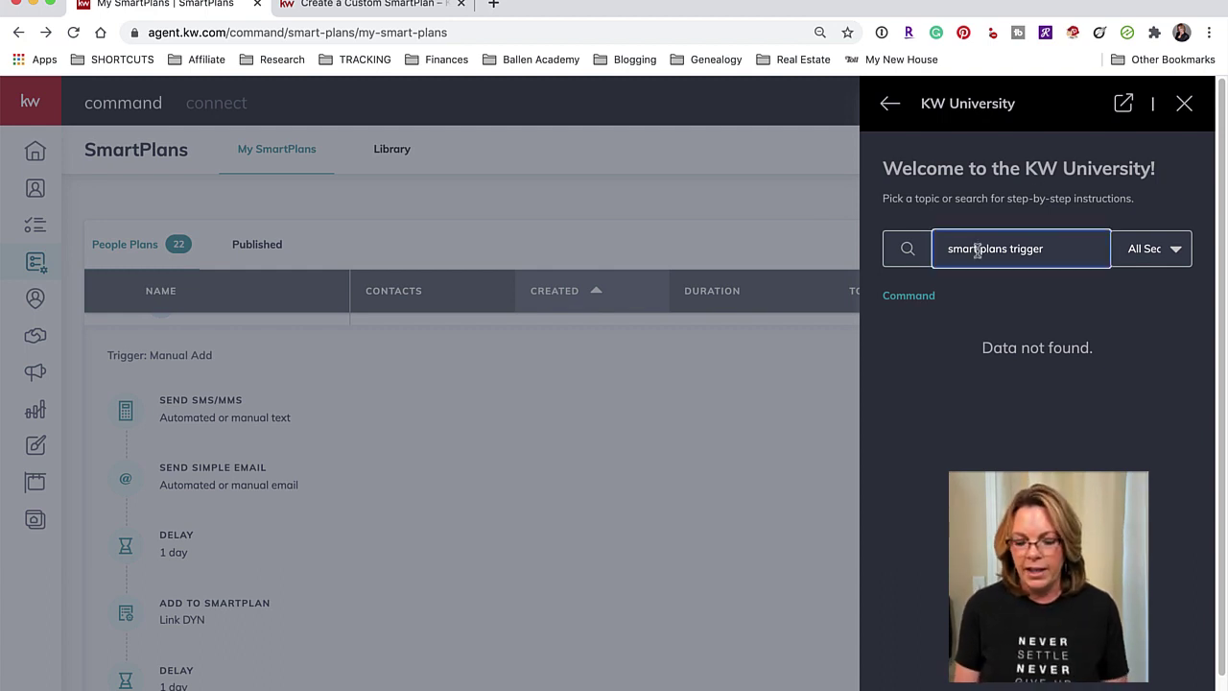
pyautogui.press('BackSpace')
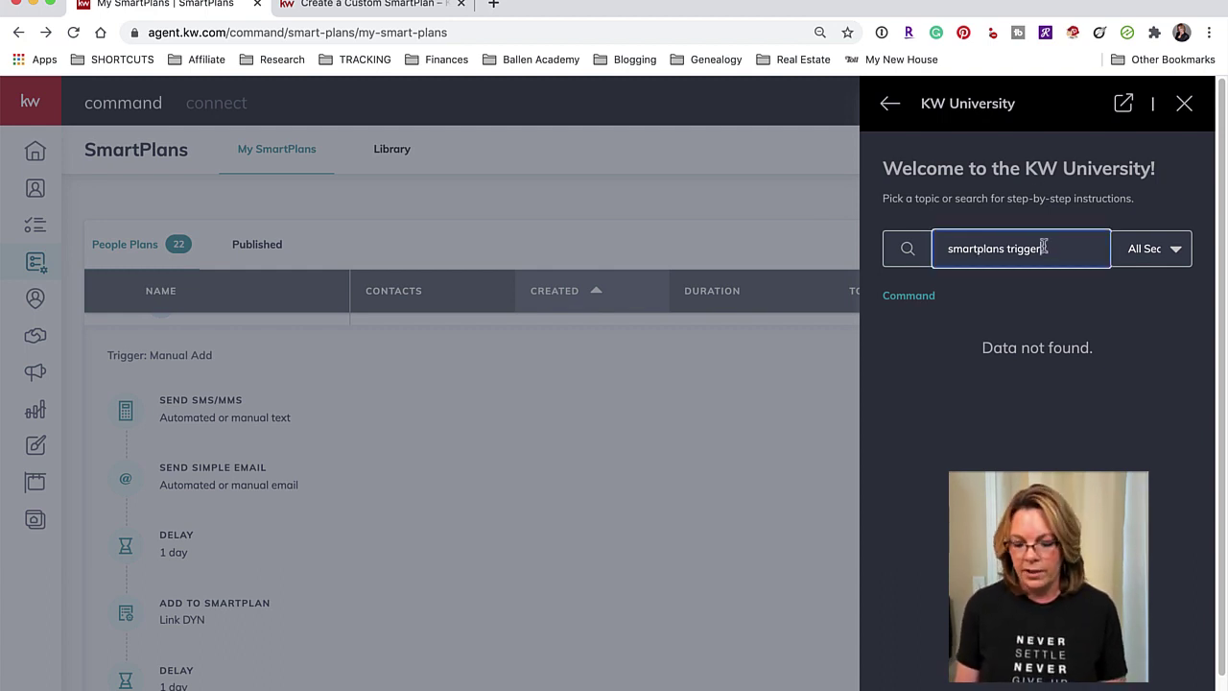
pyautogui.press('Return')
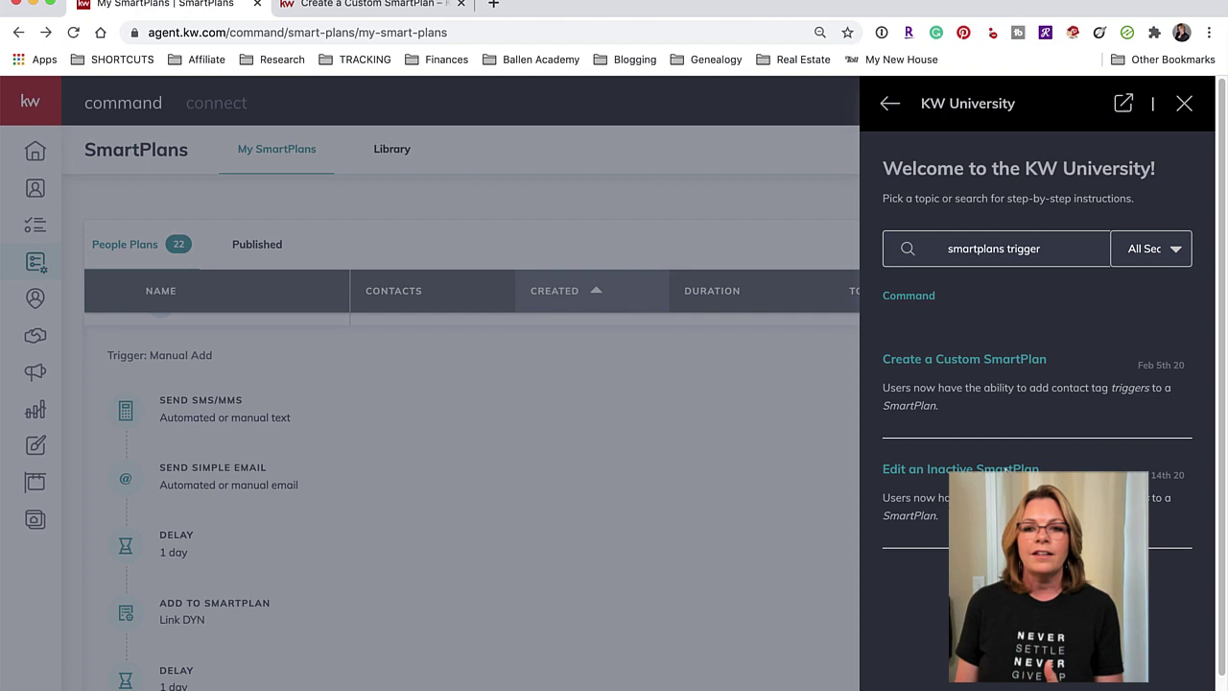
pyautogui.click(1184, 102)
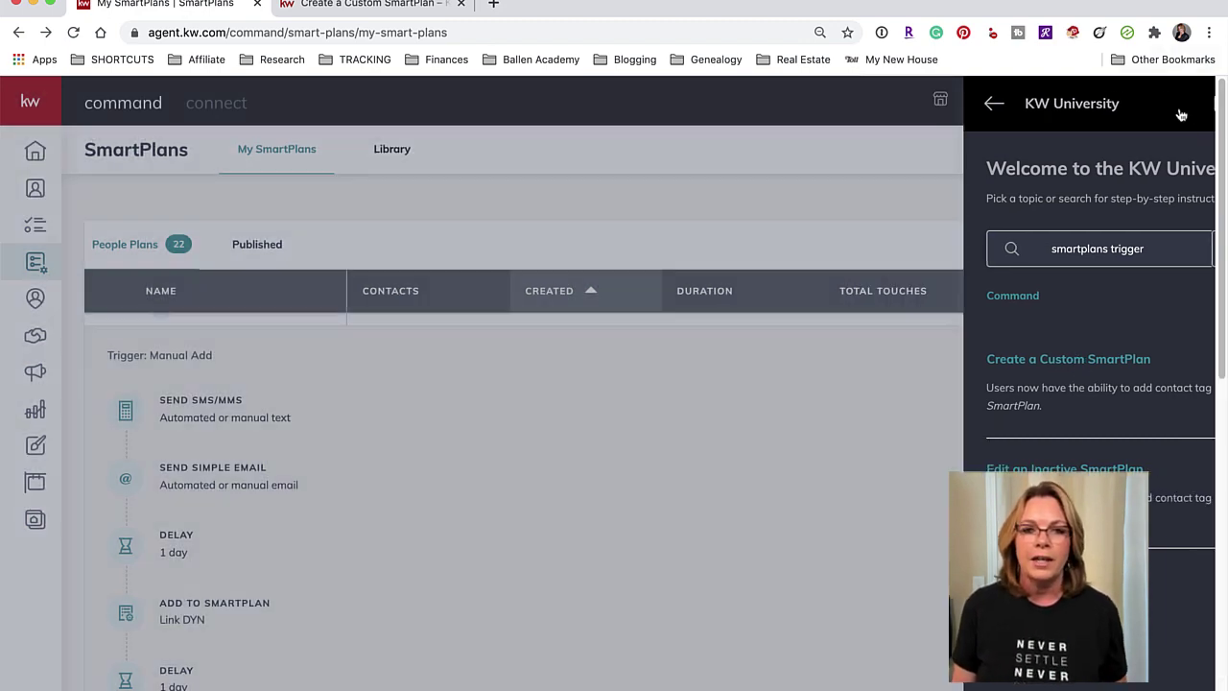
# Review the bulleted limits of contact tag triggers in the Create a Custom SmartPlan article.
pyautogui.click(376, 8)
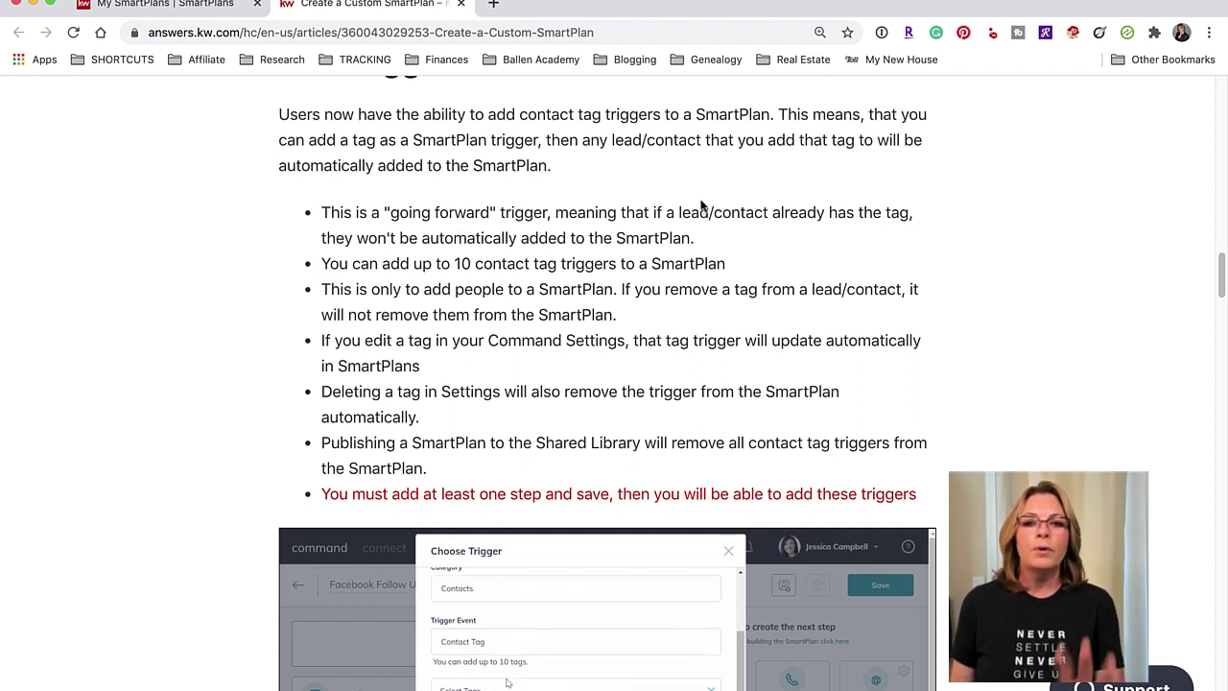
pyautogui.click(195, 8)
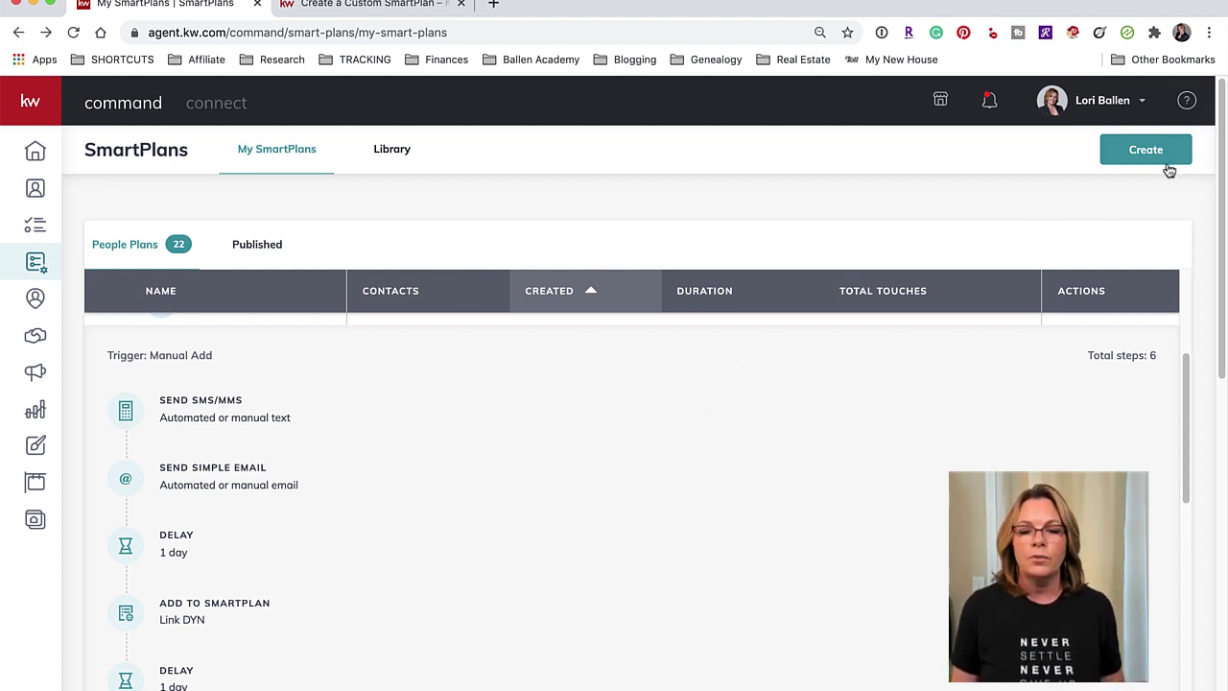
# Create a new SmartPlan named "Sample Trigger".
pyautogui.click(1140, 150)
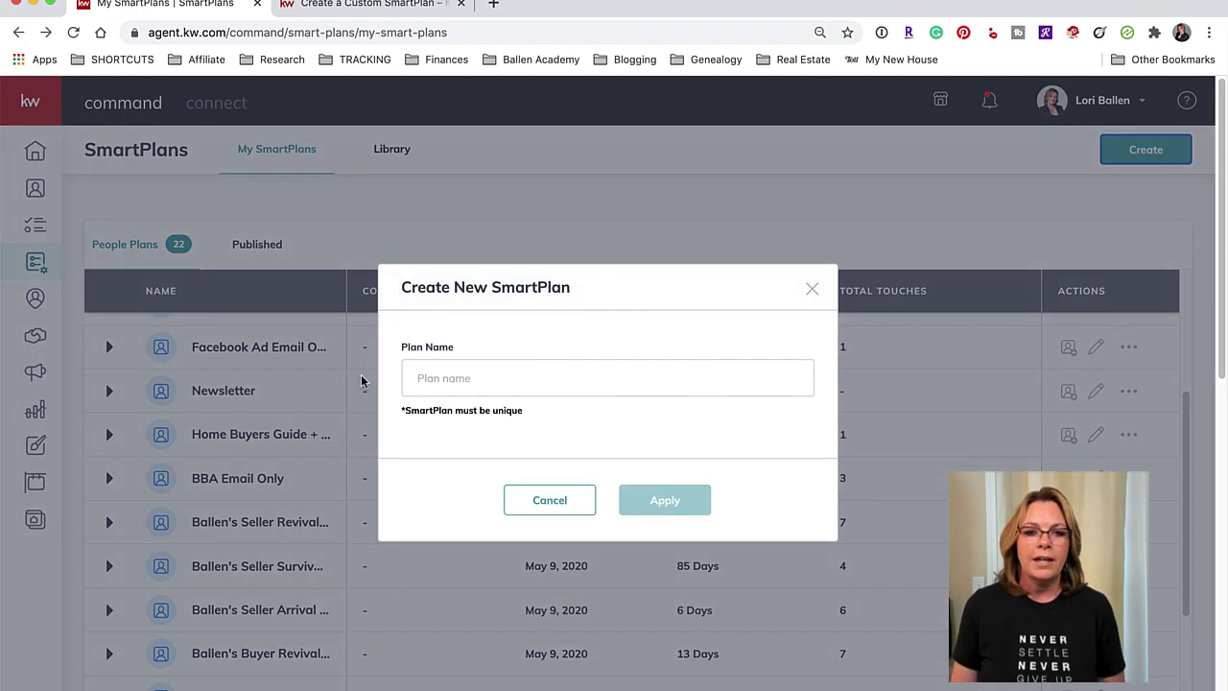
pyautogui.click(422, 378)
pyautogui.write('S')
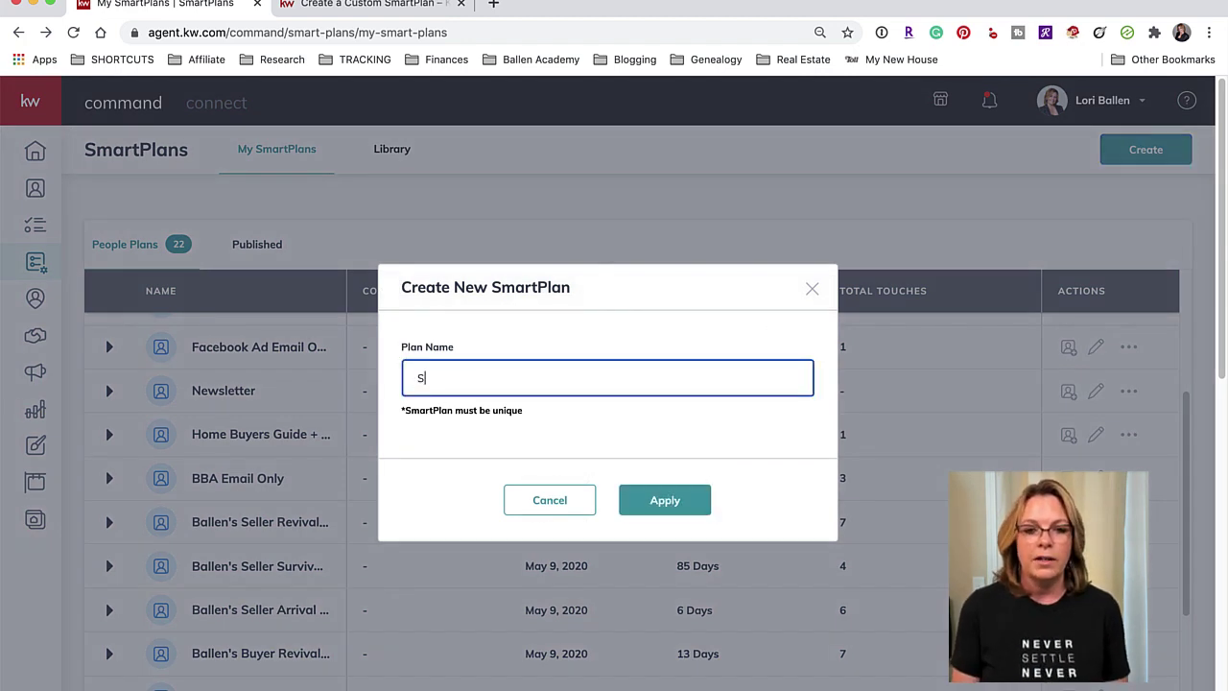
pyautogui.write('ample Trigger')
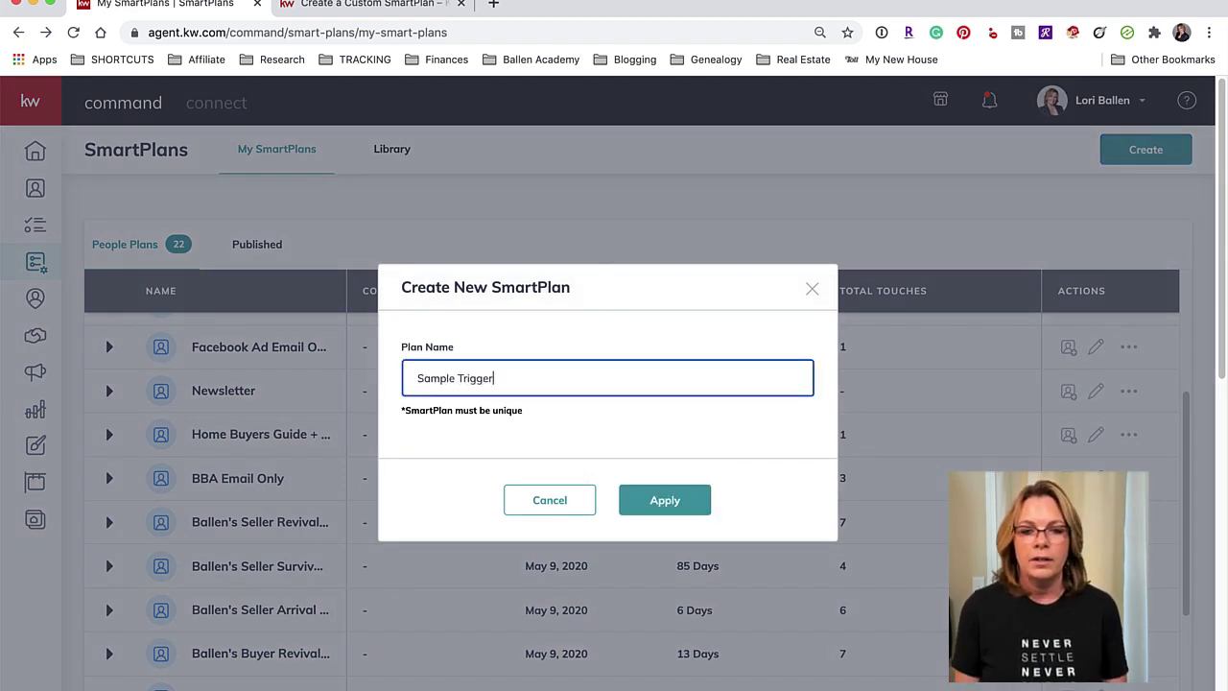
pyautogui.click(654, 500)
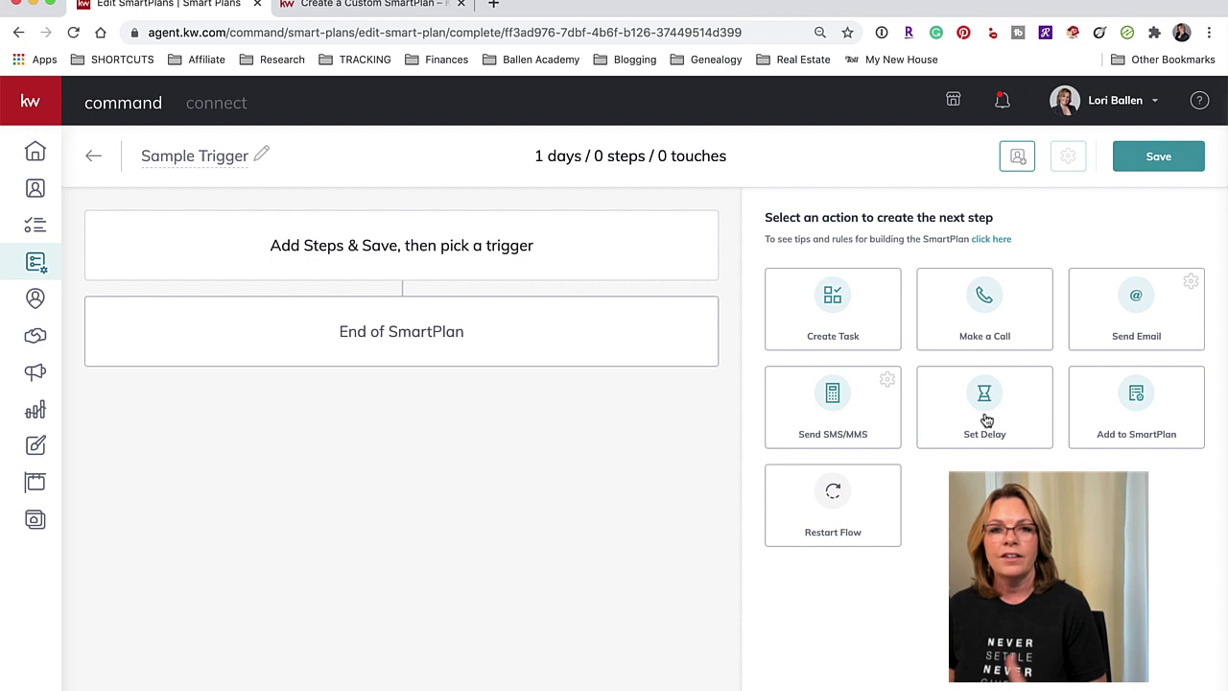
pyautogui.moveTo(986, 419); pyautogui.dragTo(371, 275)
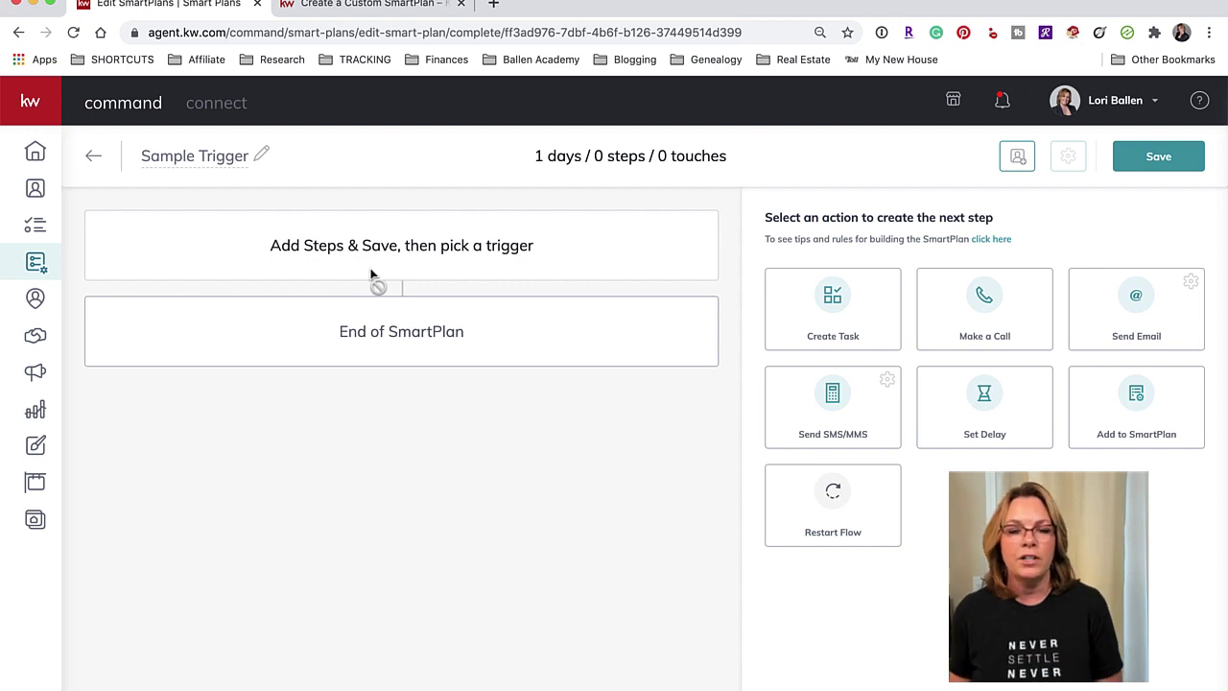
# Open the agent website ballenvegas.kw.com in a new browser tab.
pyautogui.click(493, 4)
pyautogui.write('ballen')
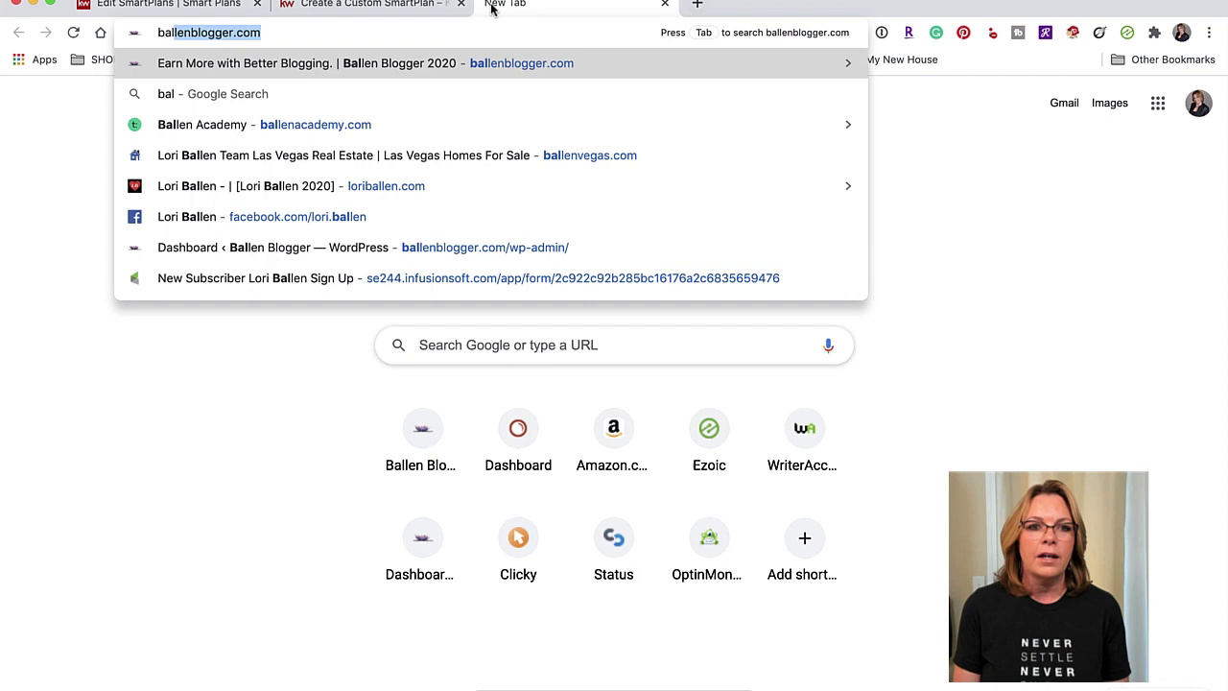
pyautogui.press('BackSpace')
pyautogui.press('BackSpace')
pyautogui.press('BackSpace')
pyautogui.press('BackSpace')
pyautogui.write('len')
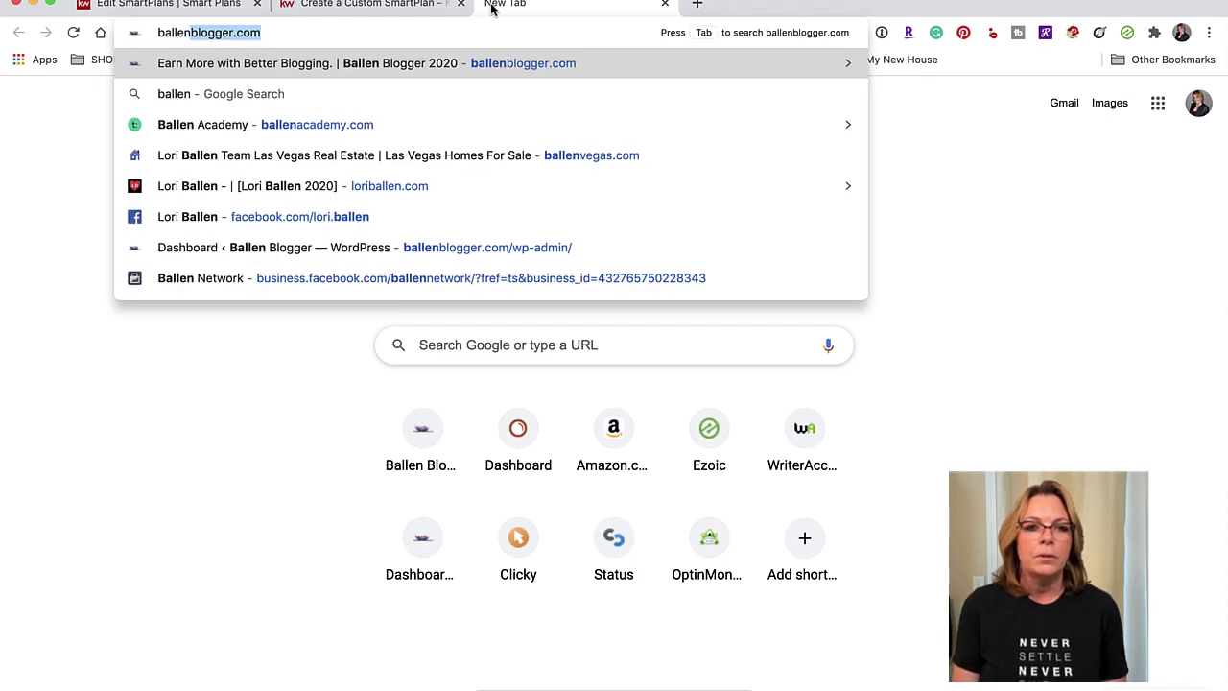
pyautogui.write('g')
pyautogui.press('Return')
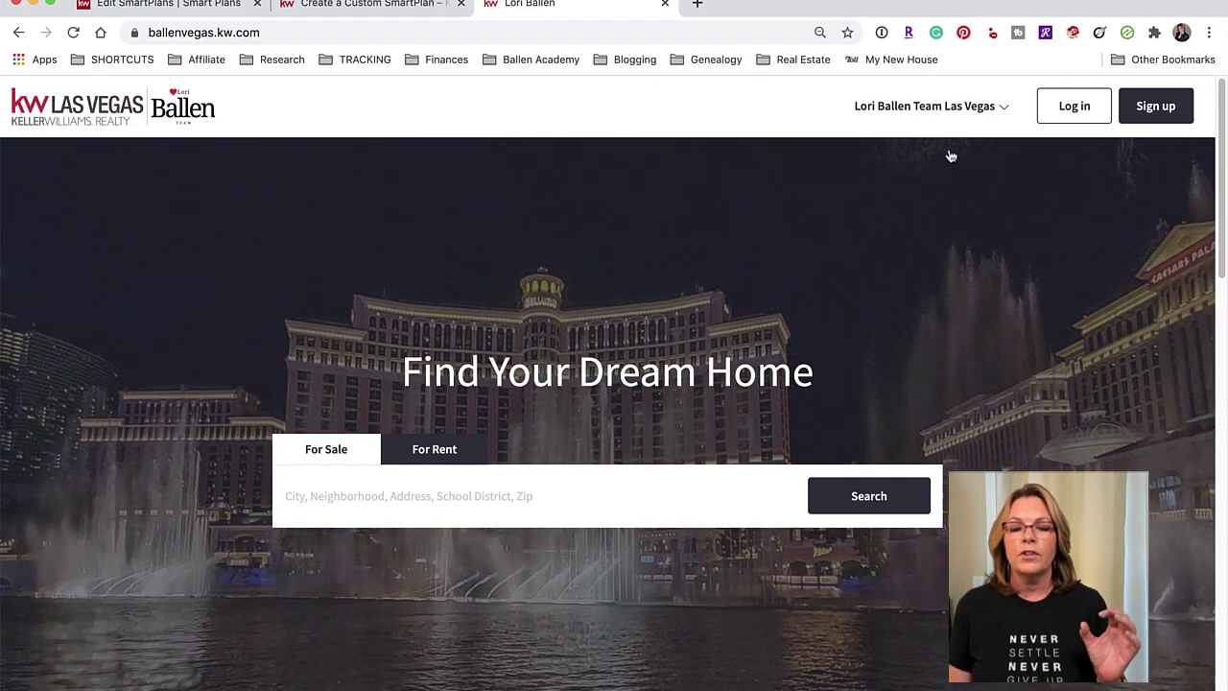
# View the agent website's Mortgage Calculator page and open its Instant Home Value Estimate page.
pyautogui.click(967, 116)
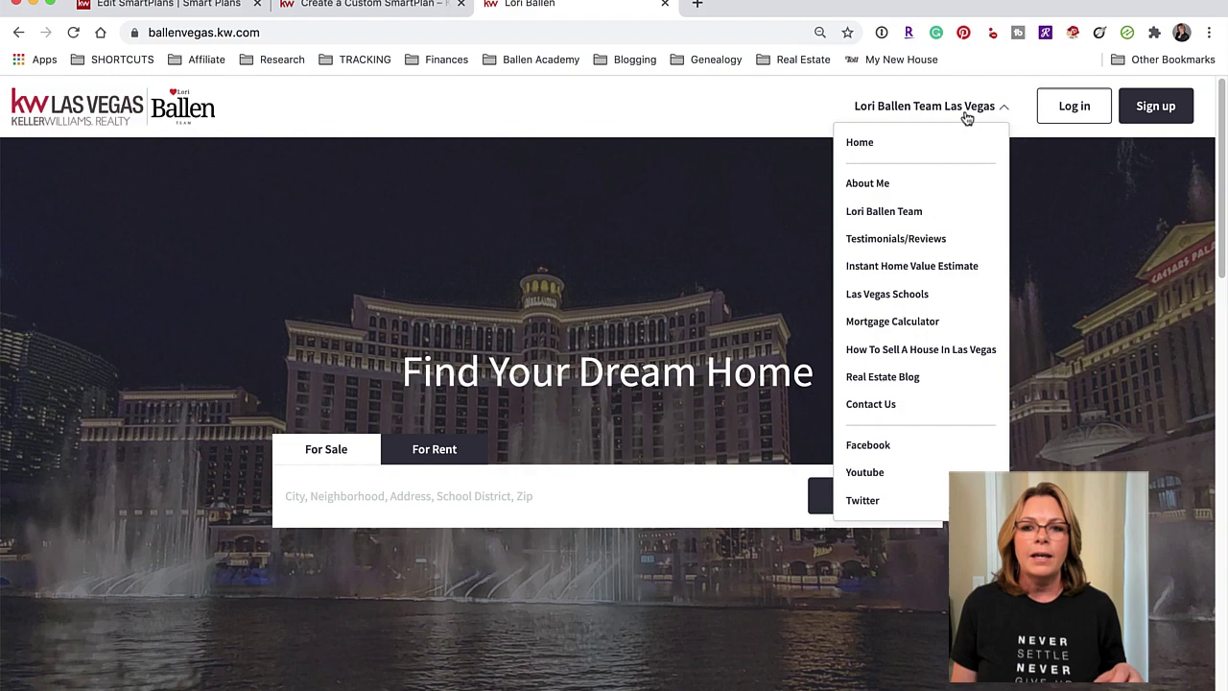
pyautogui.click(905, 324)
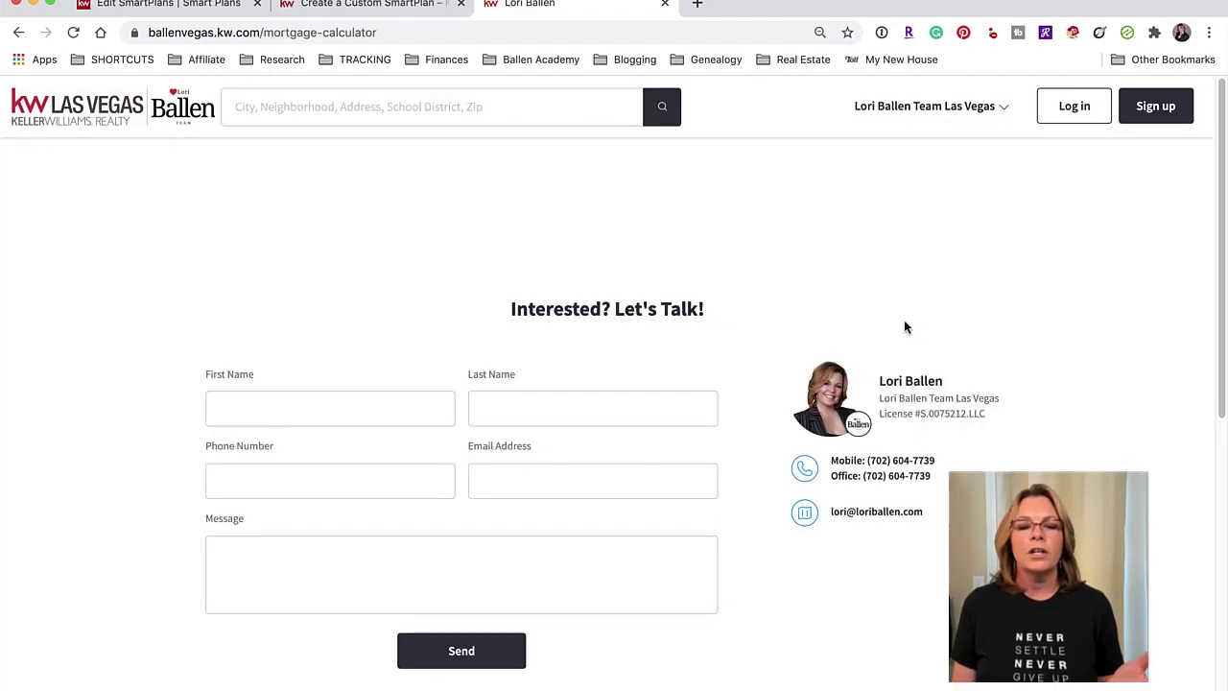
pyautogui.click(957, 113)
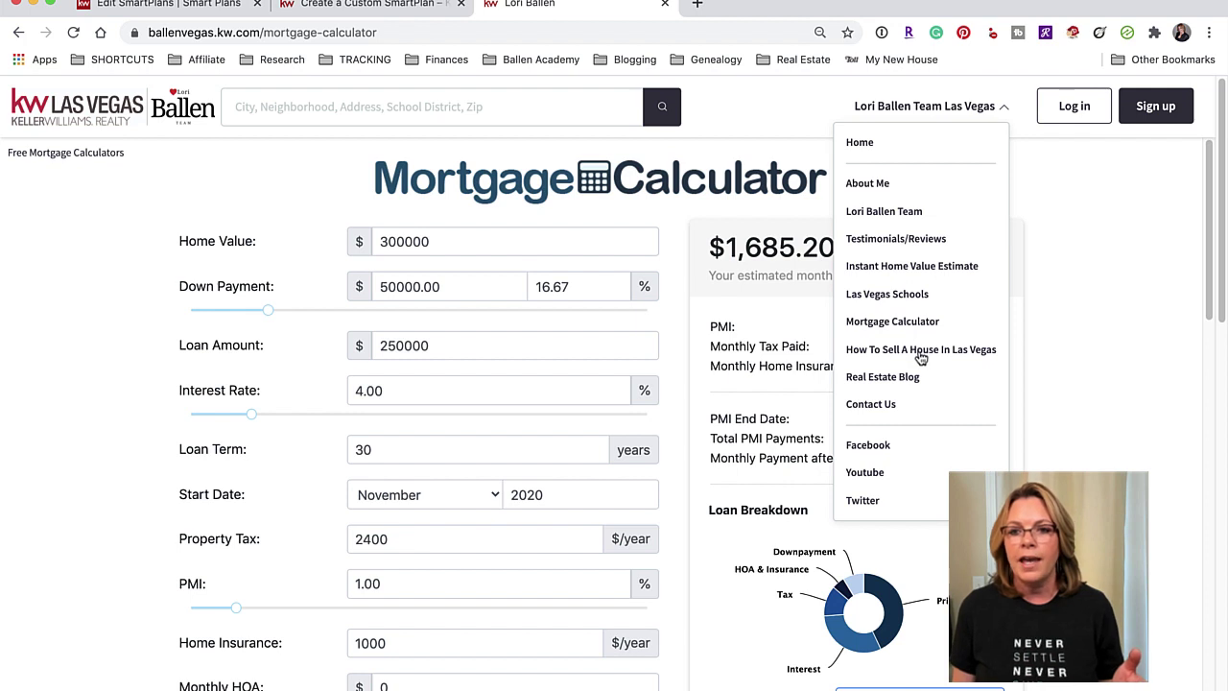
pyautogui.click(905, 267)
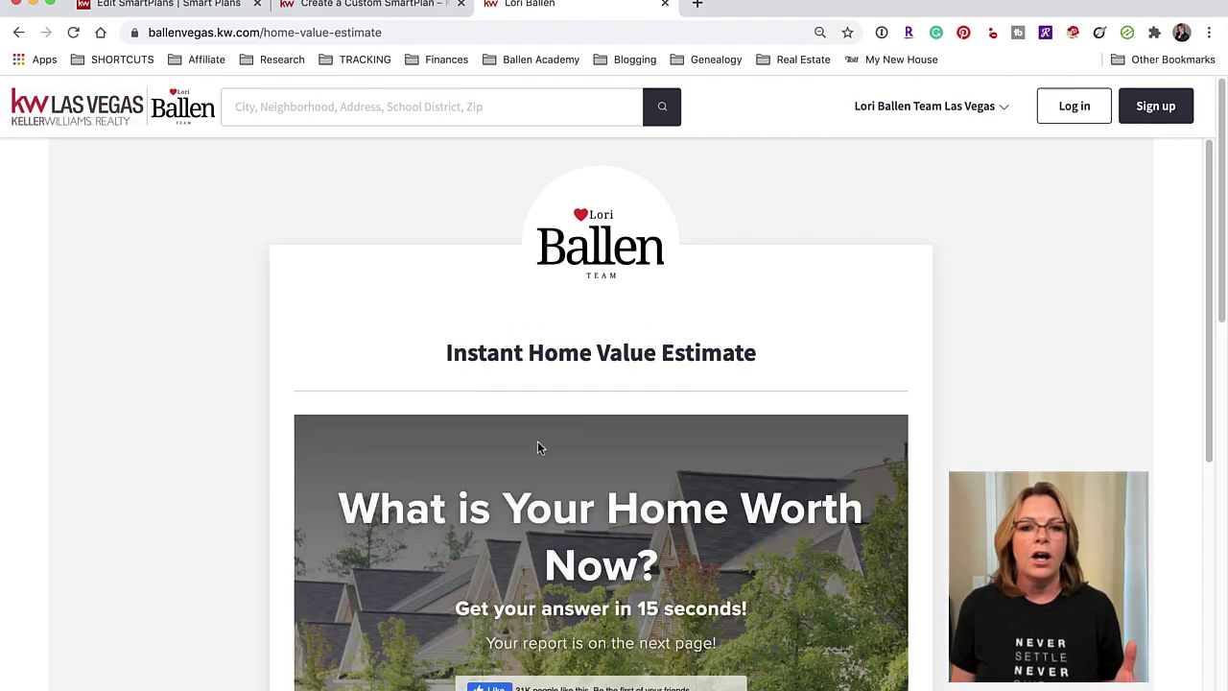
# Examine the Instant Home Value Estimate page and the fields of its lead capture form.
pyautogui.scroll(-5, 932, 488)
pyautogui.scroll(4, 931, 488)
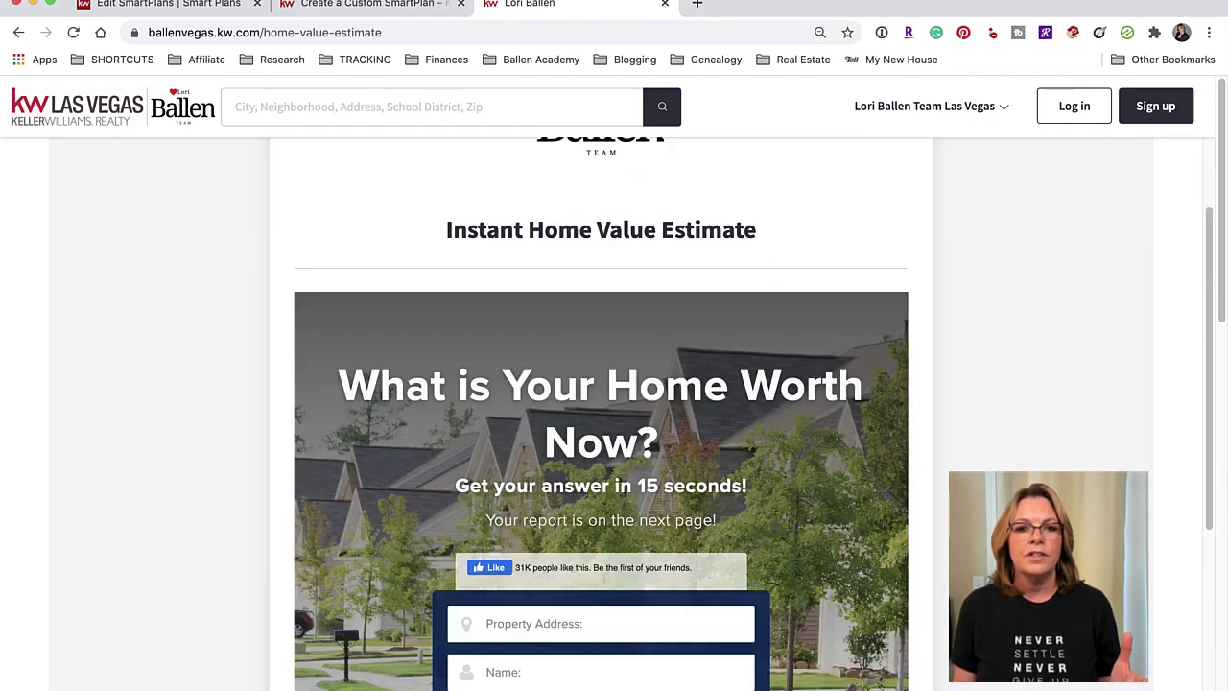
pyautogui.scroll(-4, 602, 413)
pyautogui.scroll(5, 602, 412)
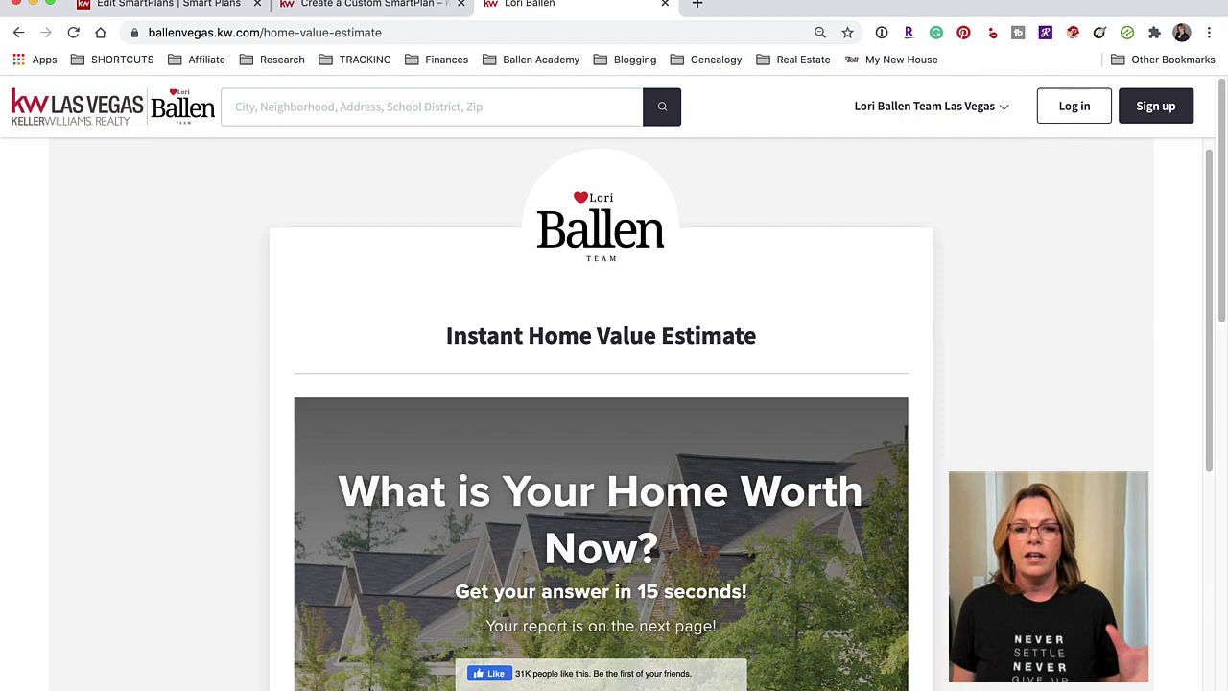
pyautogui.scroll(-2, 601, 413)
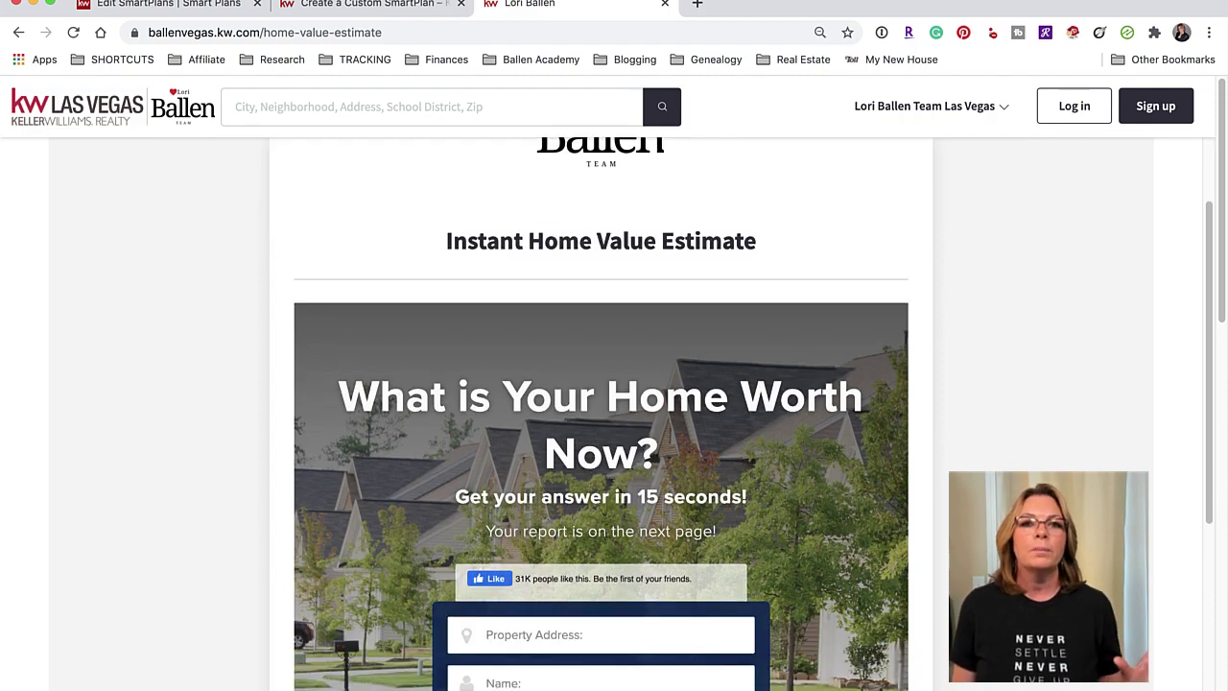
pyautogui.scroll(-7, 602, 413)
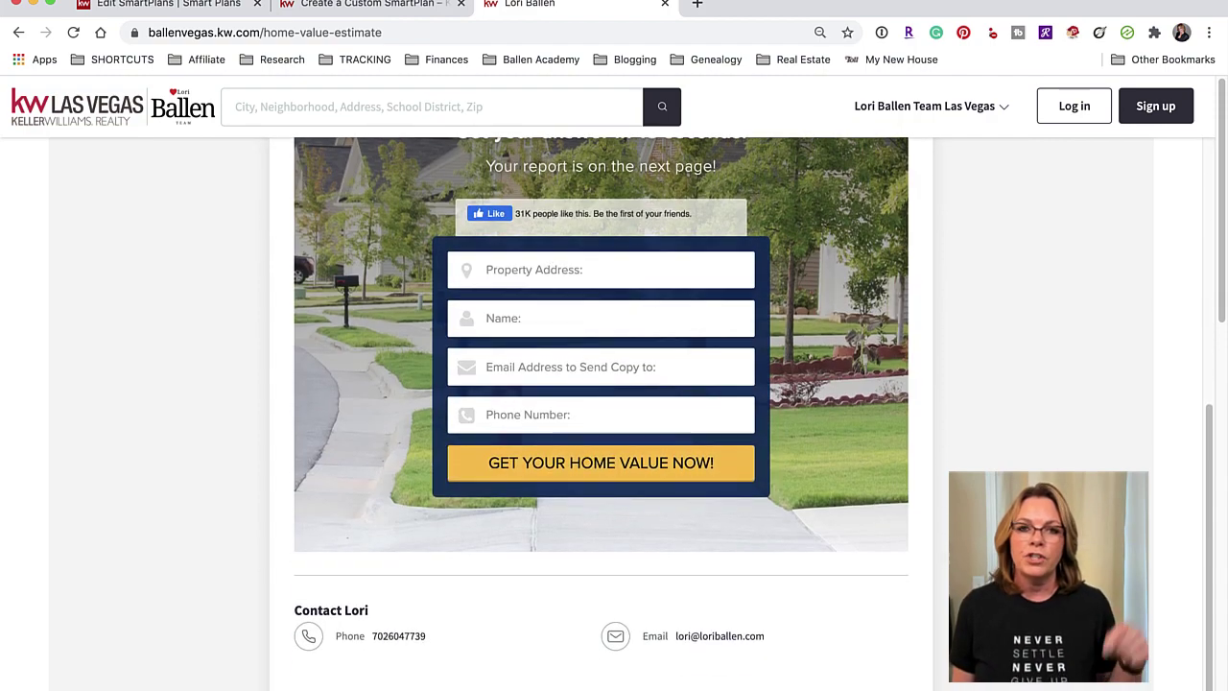
pyautogui.scroll(6, 601, 413)
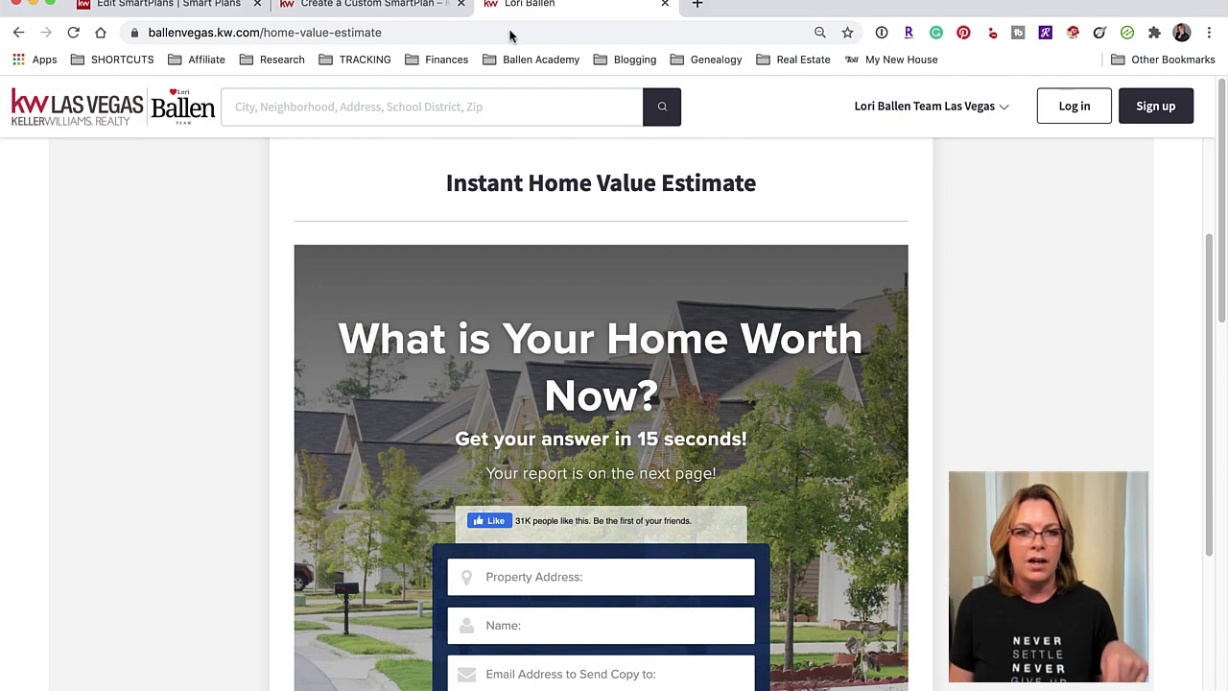
# Return to the Sample Trigger SmartPlan editor and add a Make a Call action as the first step.
pyautogui.click(358, 9)
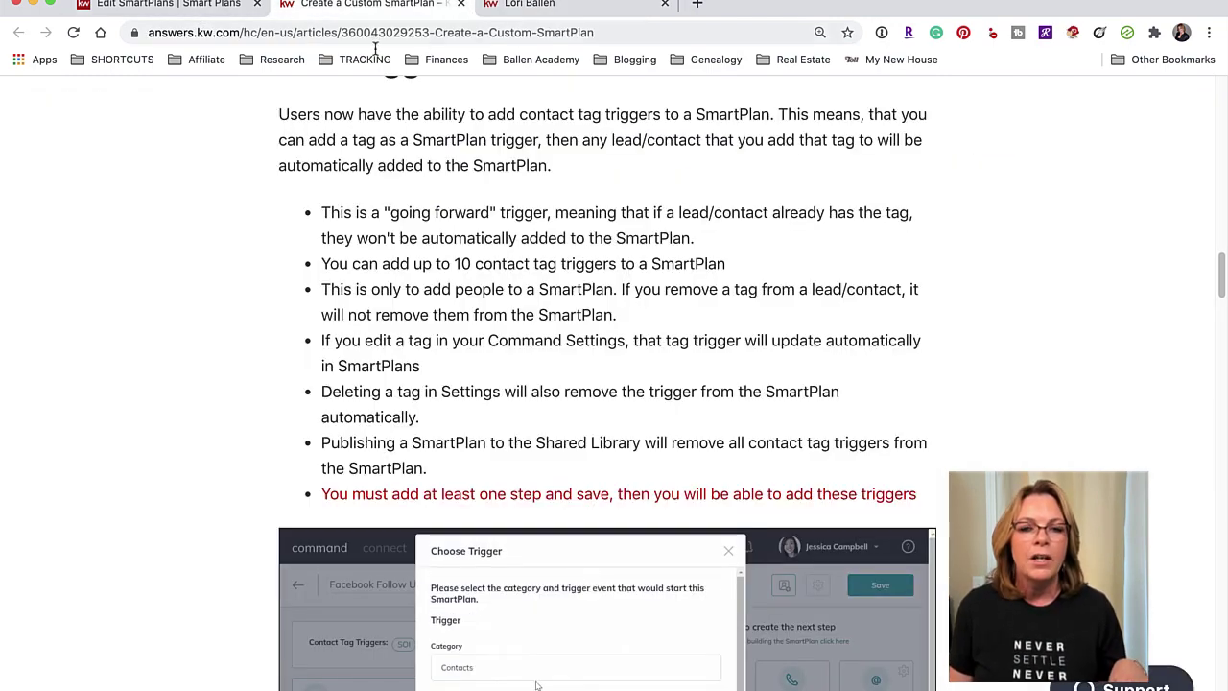
pyautogui.click(509, 10)
pyautogui.click(137, 9)
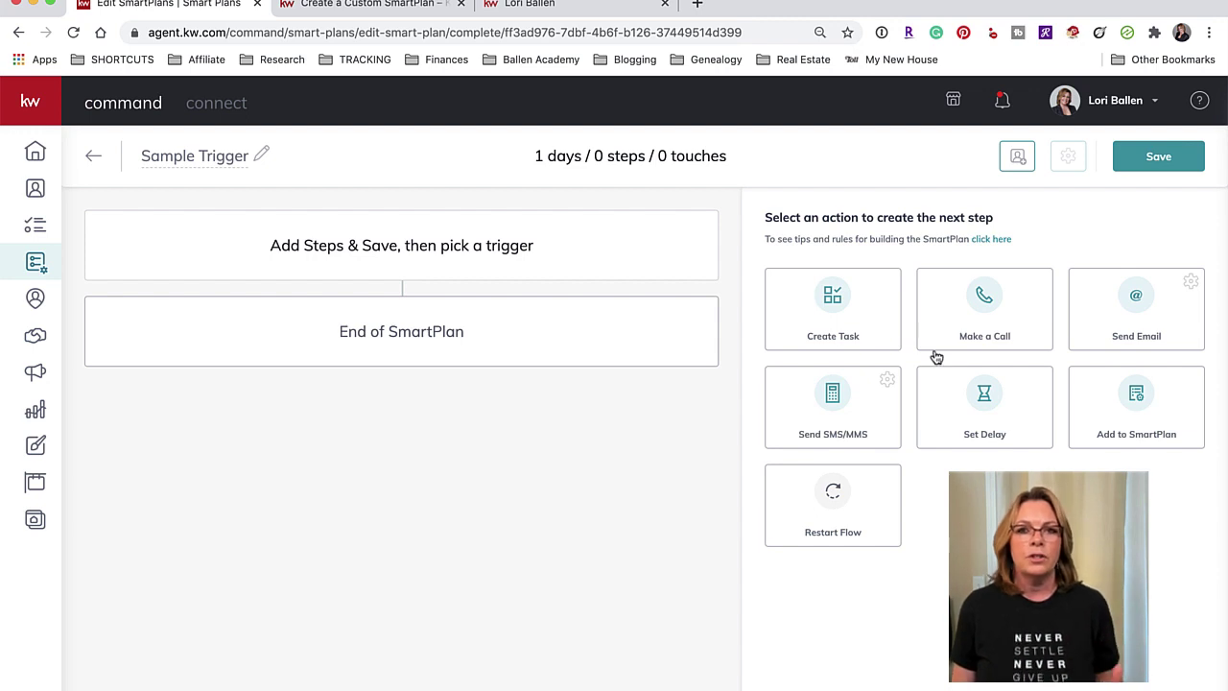
pyautogui.click(986, 301)
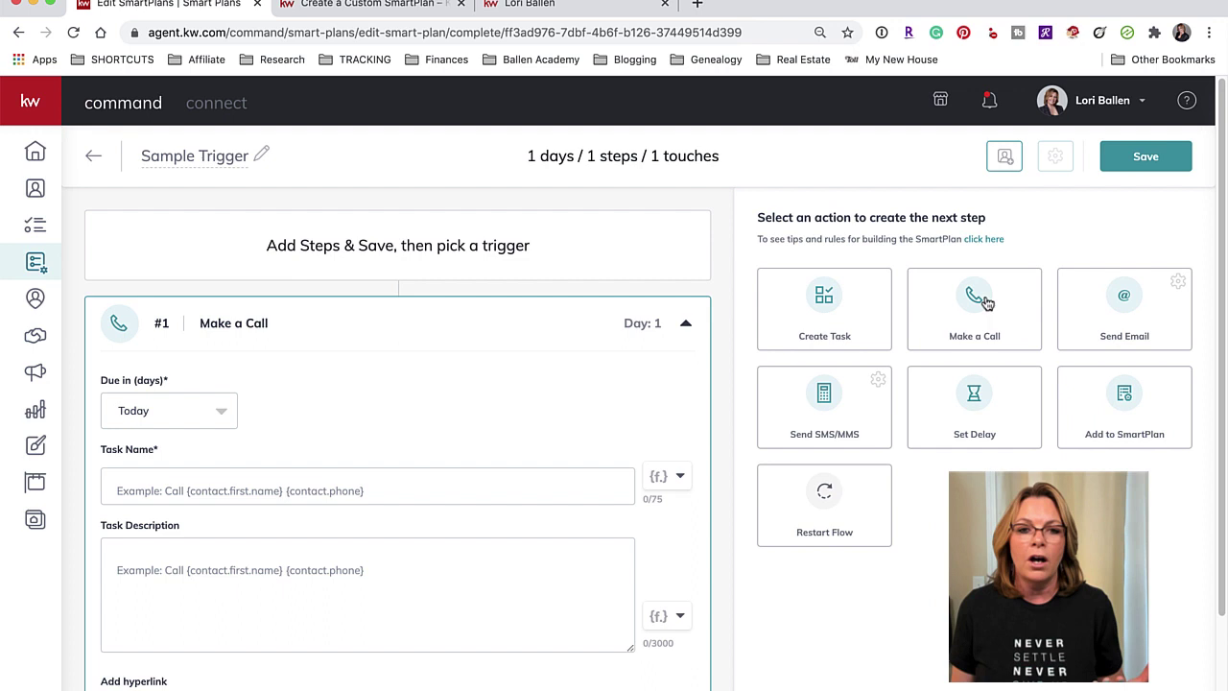
pyautogui.scroll(-2, 289, 377)
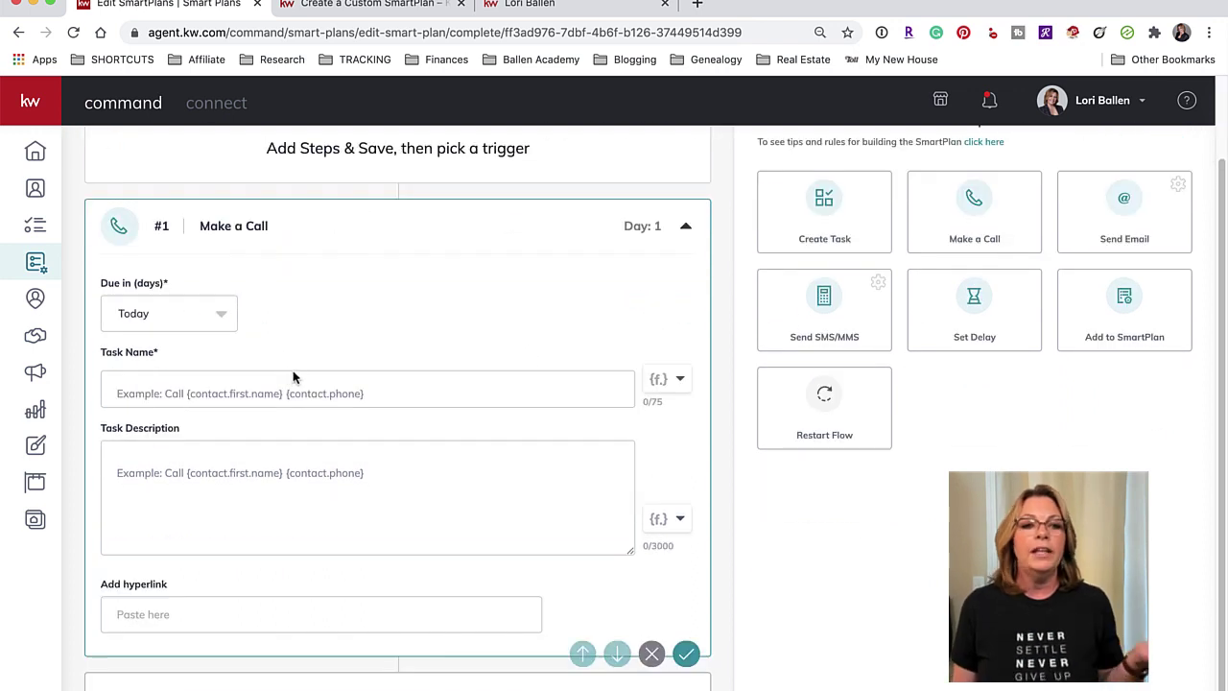
pyautogui.scroll(-1, 293, 374)
pyautogui.scroll(-1, 295, 367)
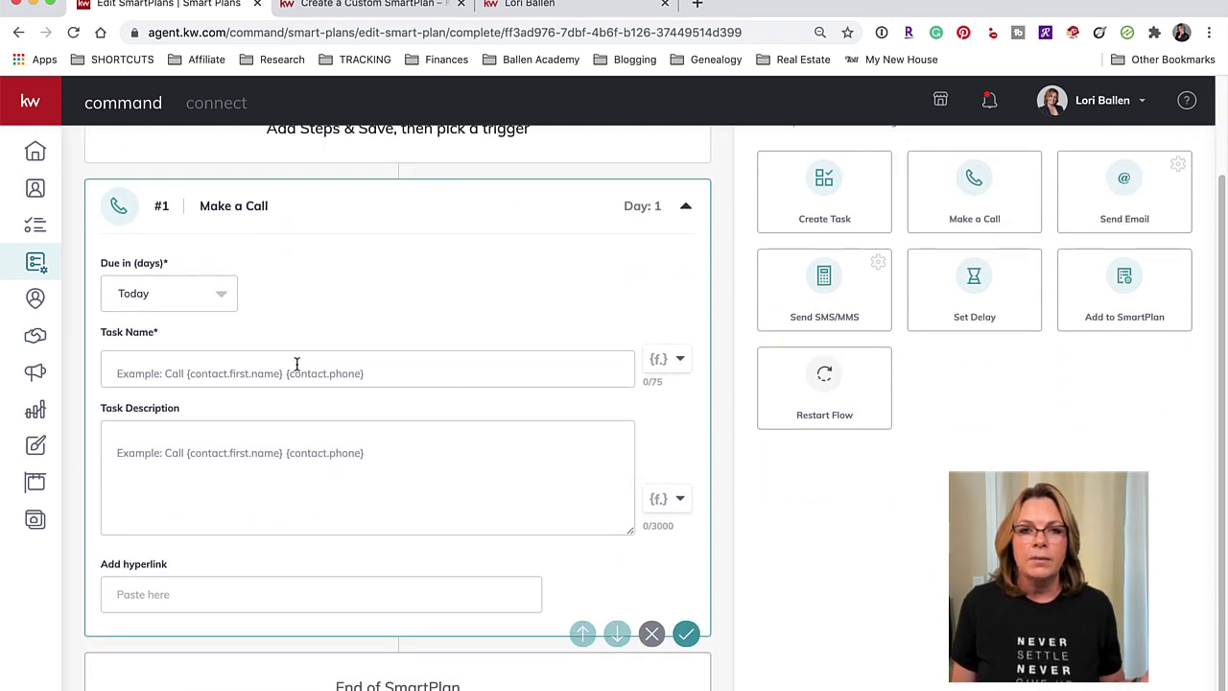
pyautogui.scroll(3, 297, 362)
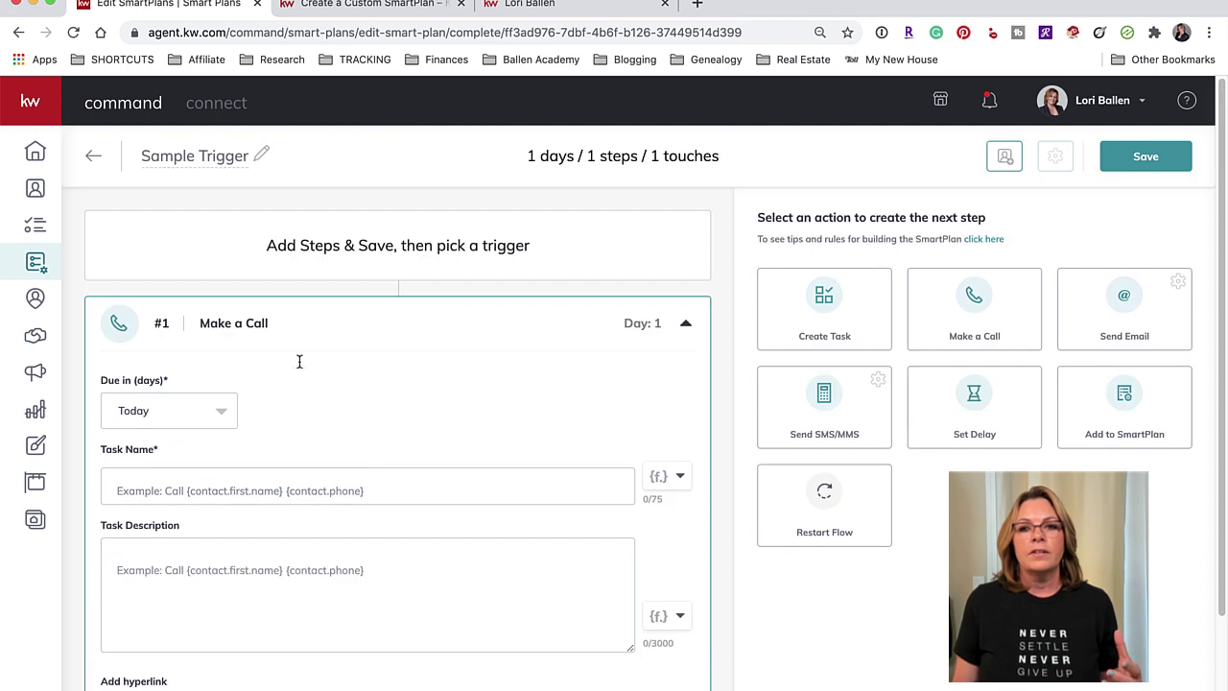
pyautogui.click(1104, 109)
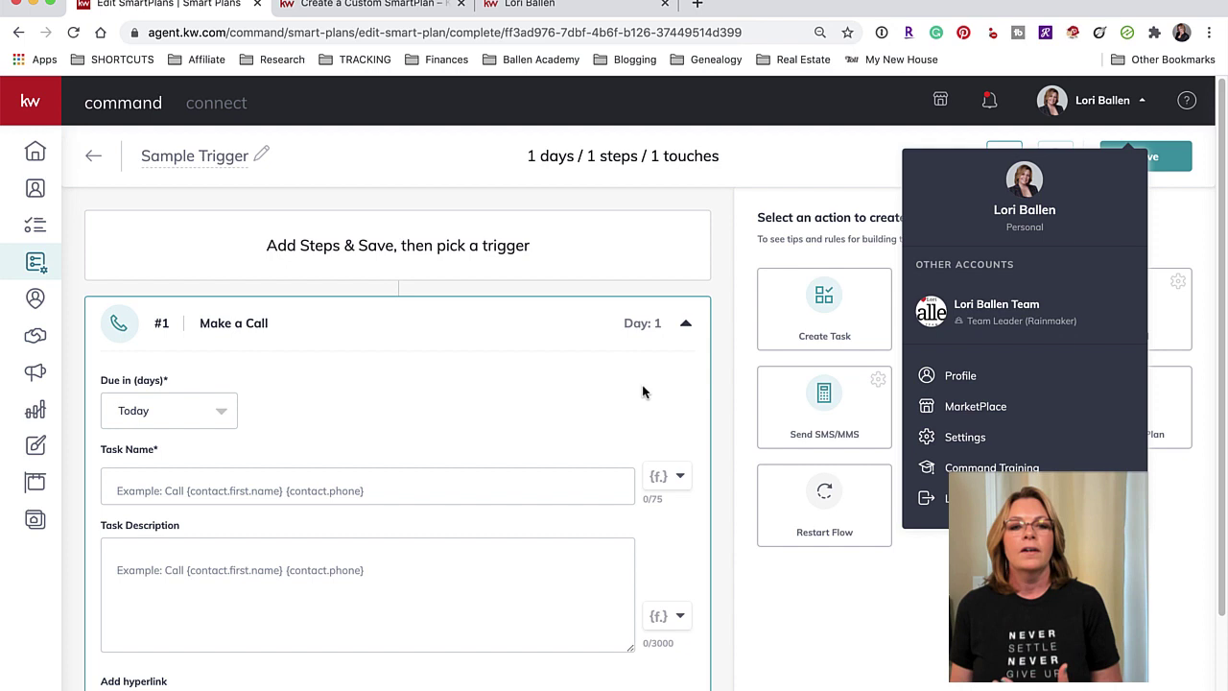
pyautogui.click(442, 189)
# Set the Make a Call task name to "Call {contact.first.name}{contact.last.name} about selling her house" using the contact name merge fields.
pyautogui.scroll(-2, 364, 412)
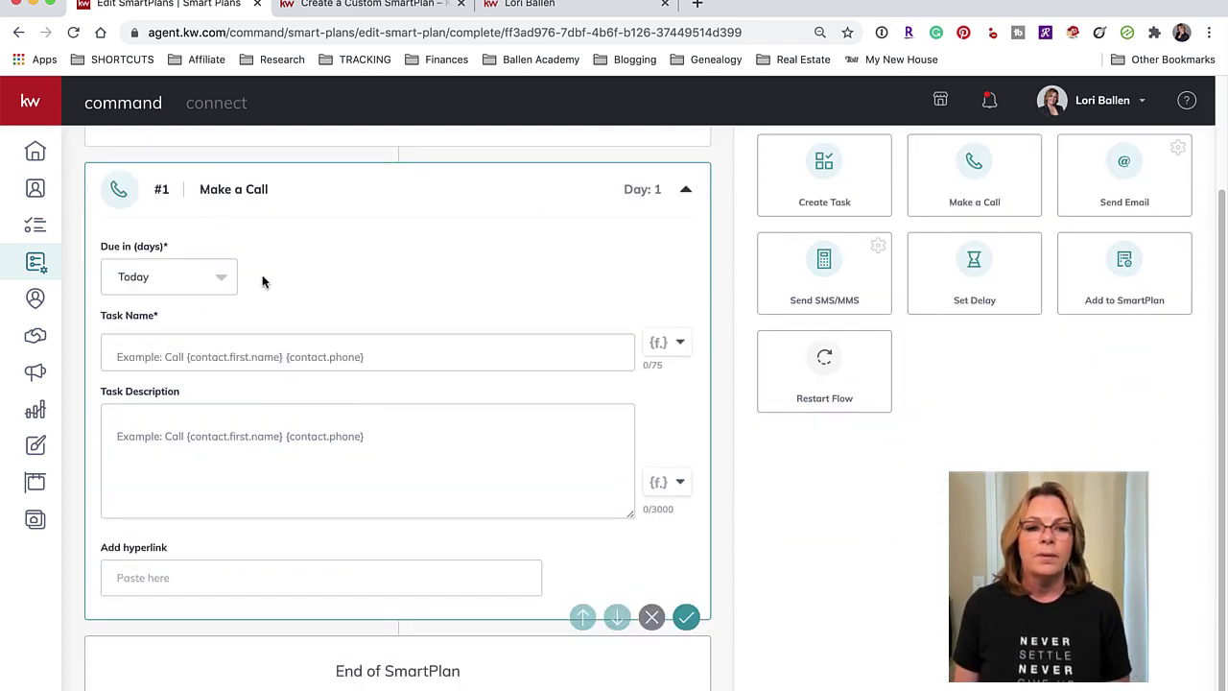
pyautogui.click(210, 355)
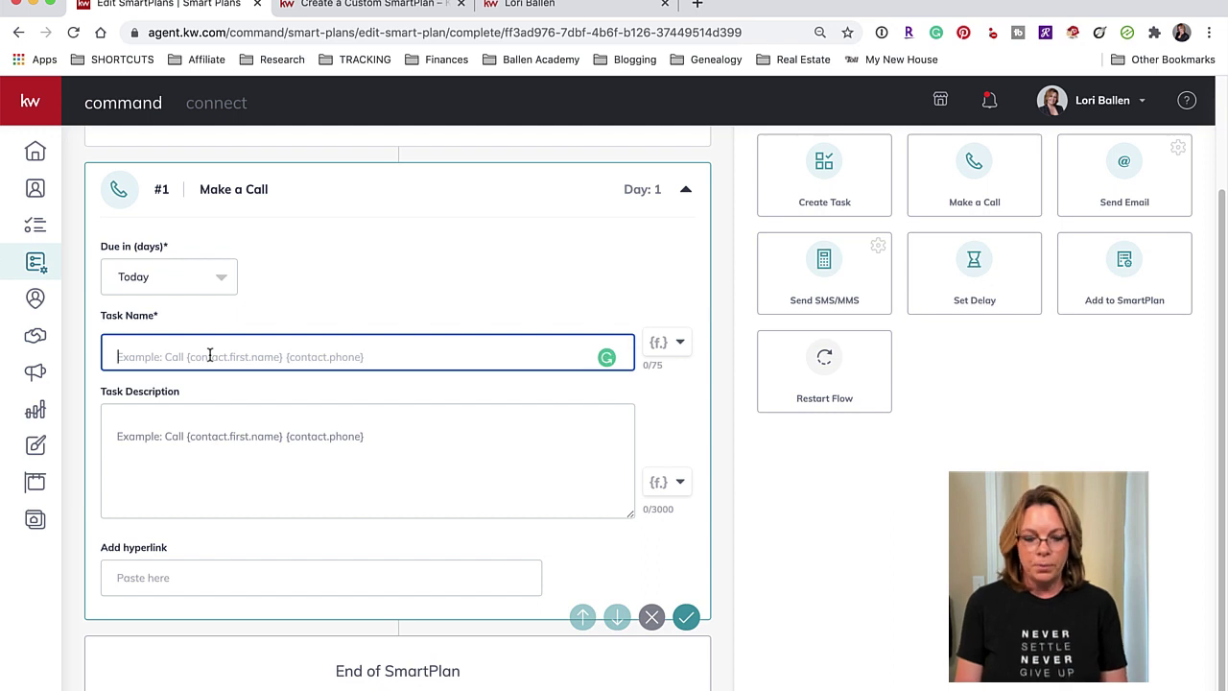
pyautogui.write('Call')
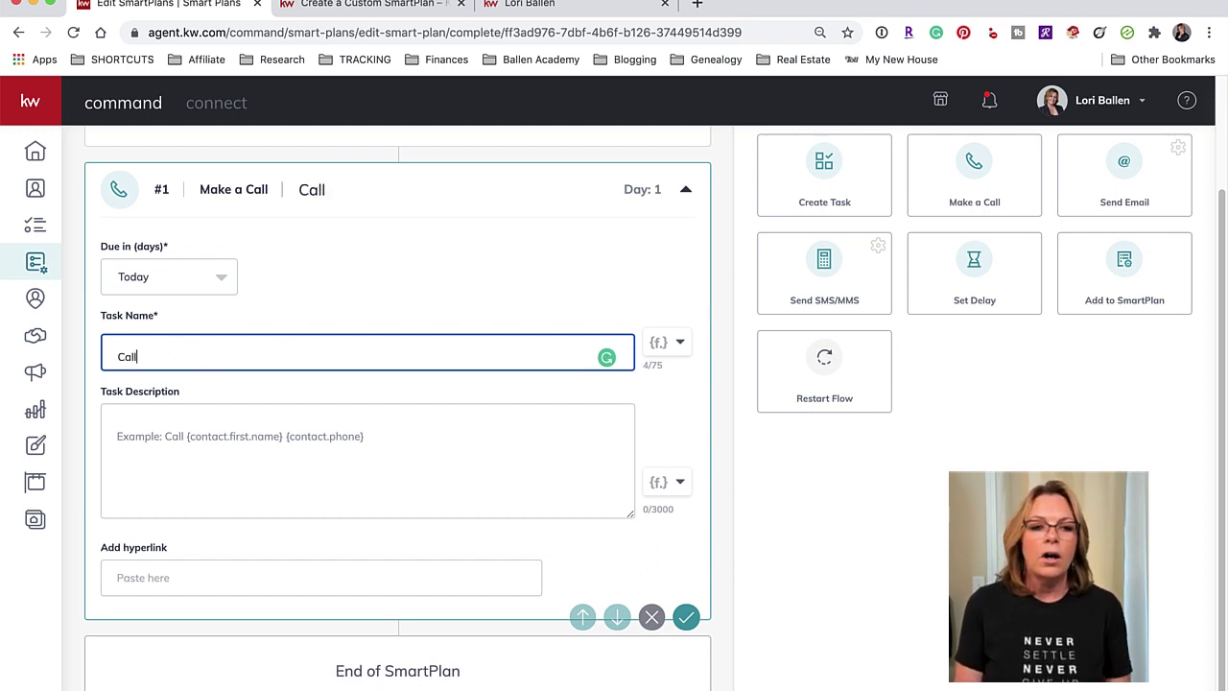
pyautogui.click(679, 343)
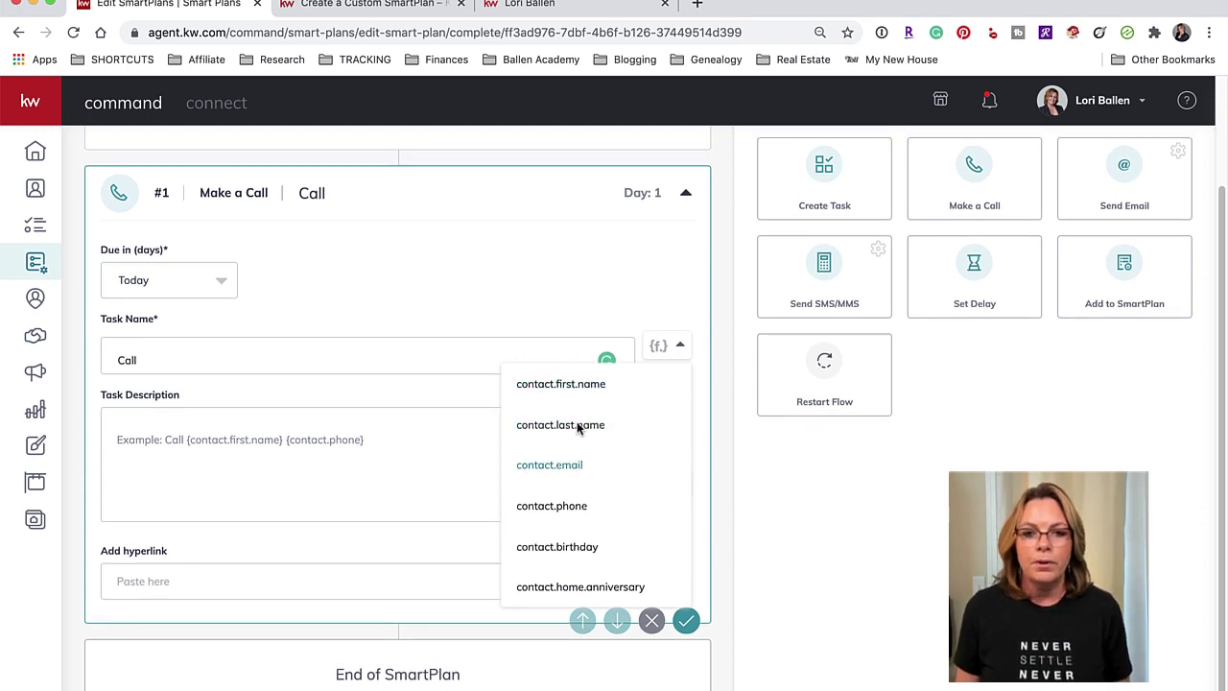
pyautogui.click(562, 384)
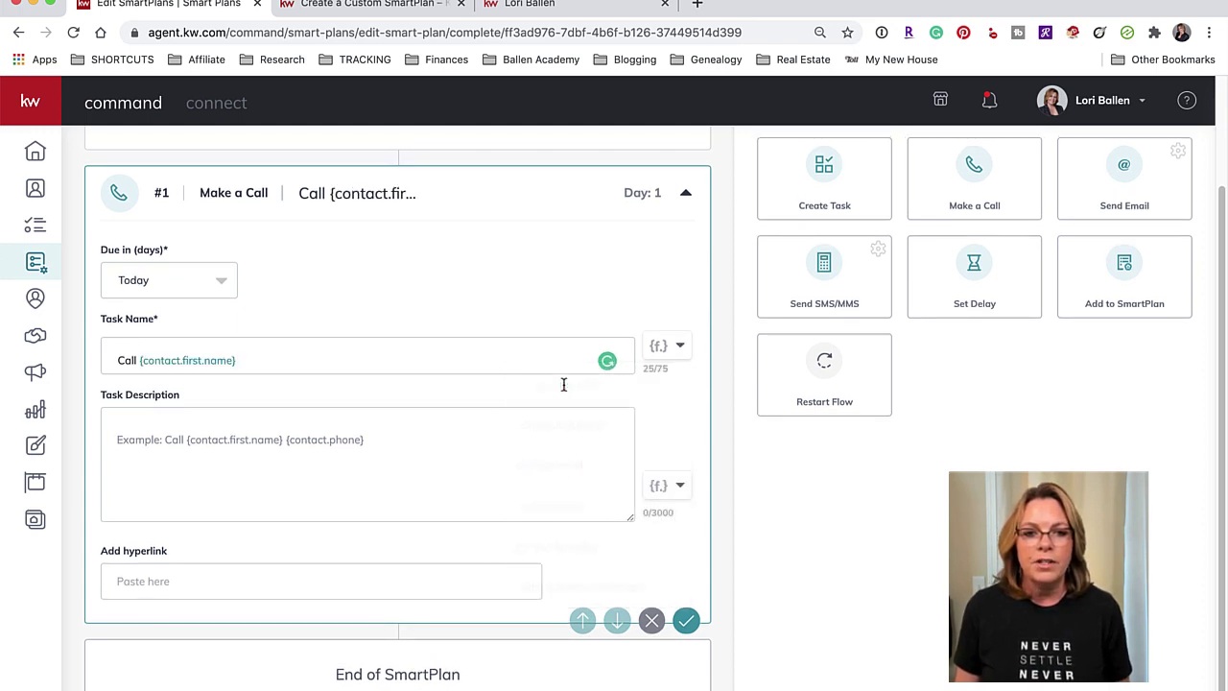
pyautogui.click(667, 353)
pyautogui.click(540, 432)
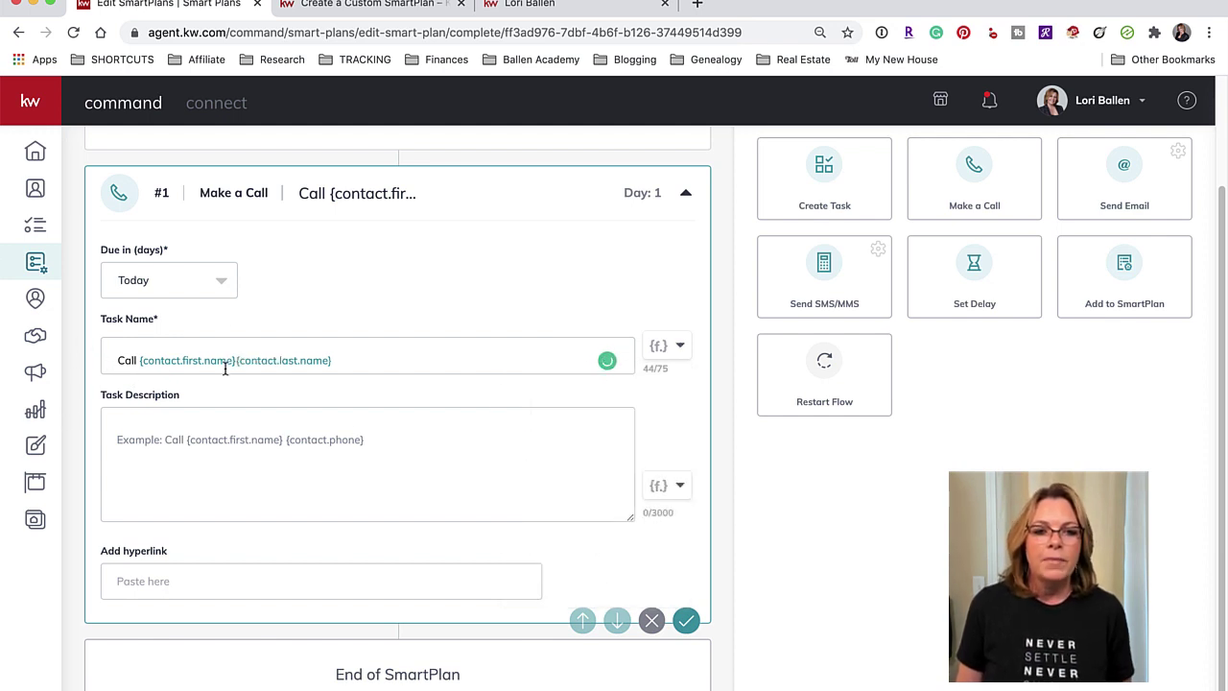
pyautogui.click(353, 366)
pyautogui.write('about sellin')
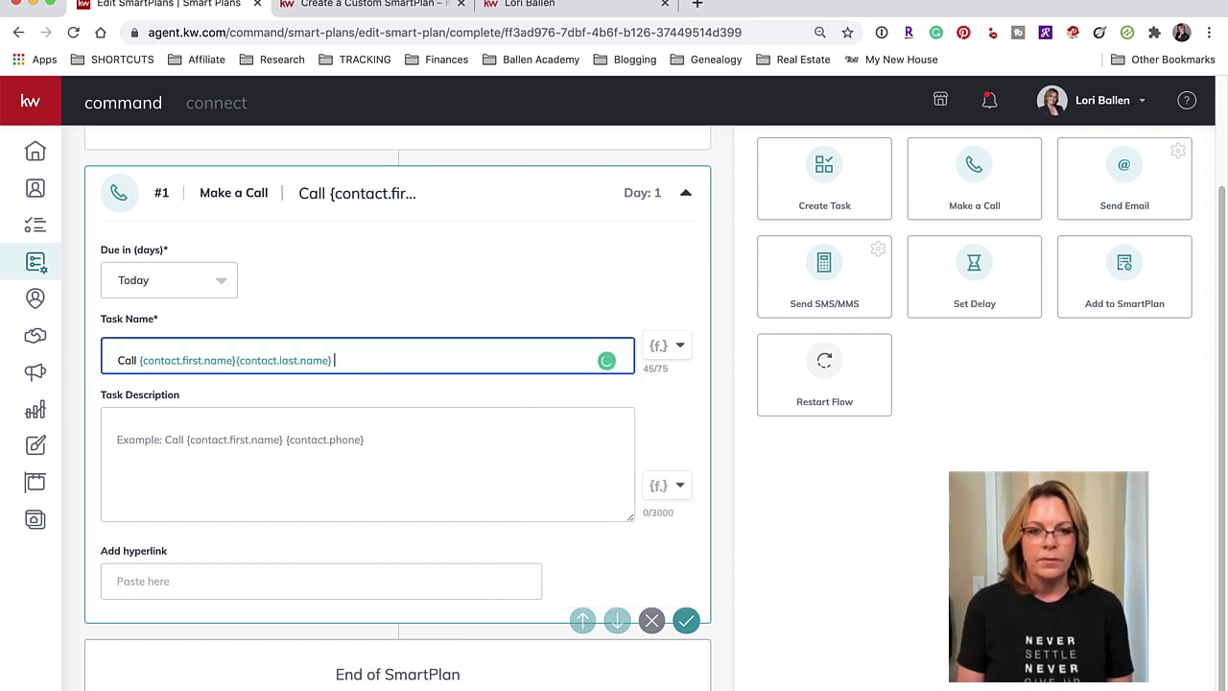
pyautogui.write('g her house')
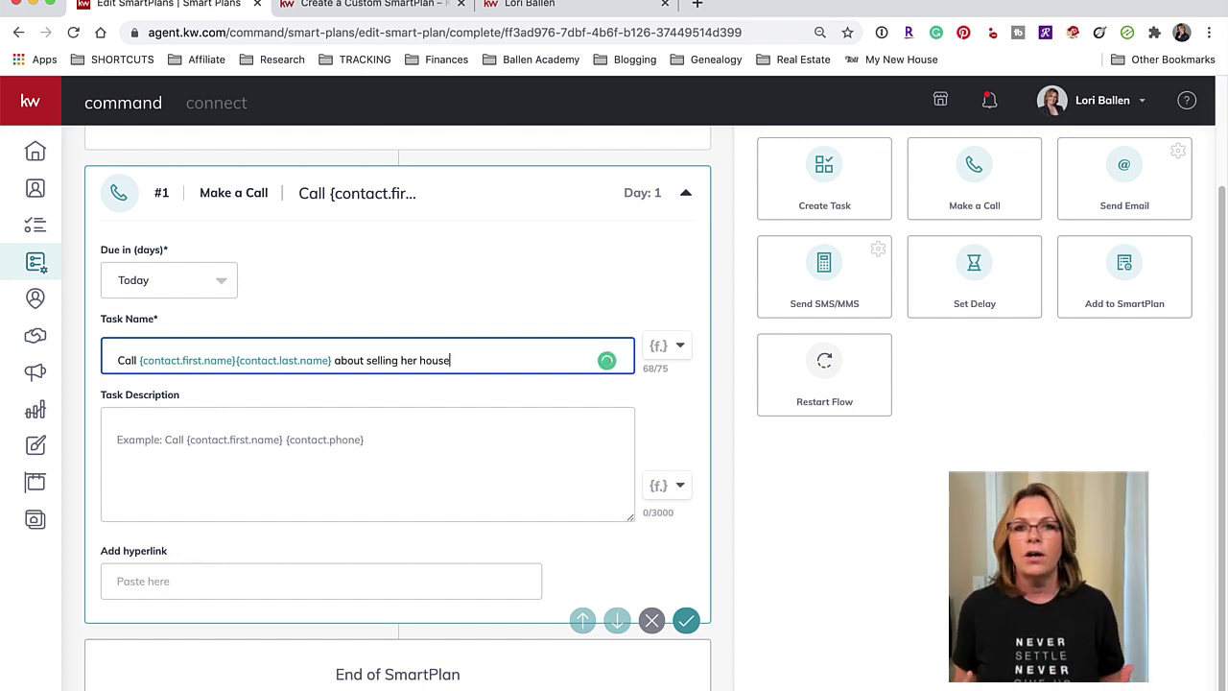
# Copy the call's task name into its Task Description and end it with a period.
pyautogui.click(172, 461)
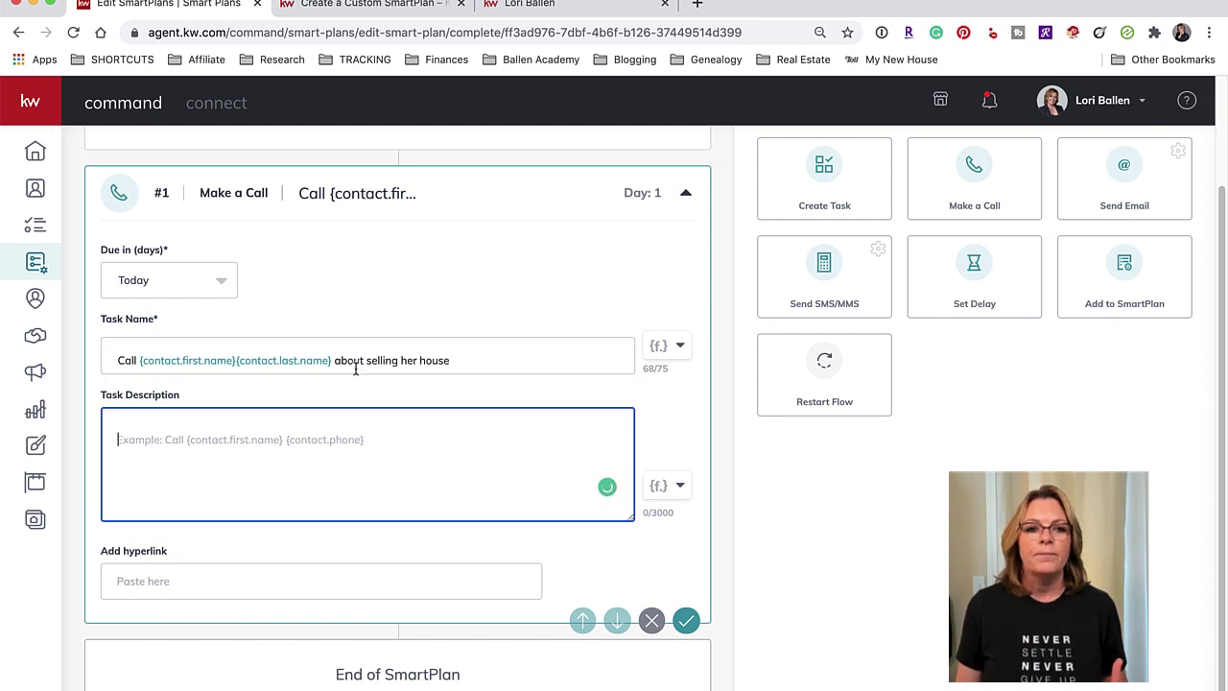
pyautogui.moveTo(464, 355); pyautogui.dragTo(152, 393)
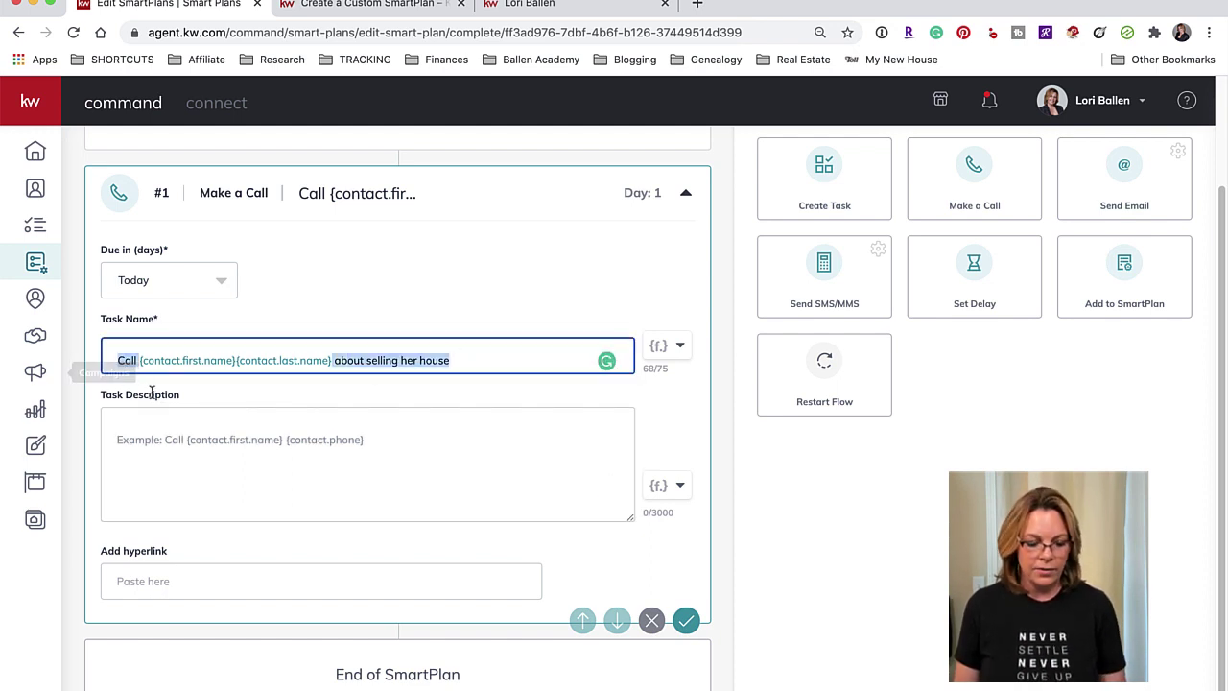
pyautogui.hotkey('ctrl', 'c')
pyautogui.click(244, 447)
pyautogui.hotkey('ctrl', 'v')
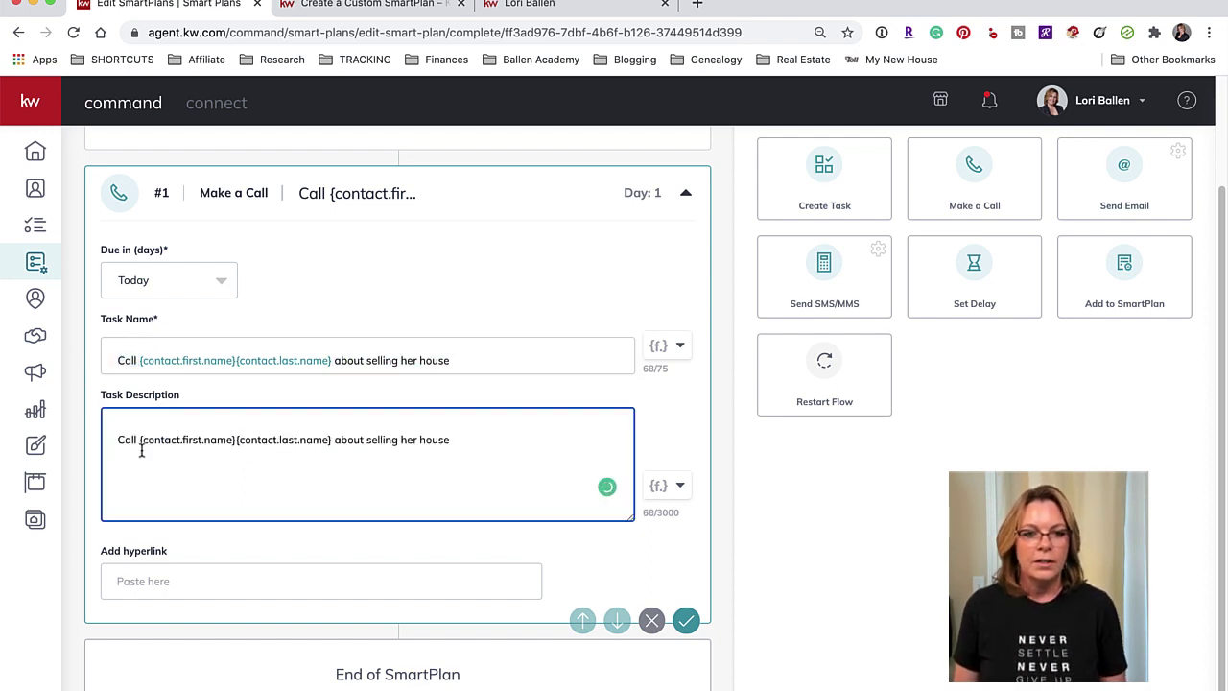
pyautogui.write('.')
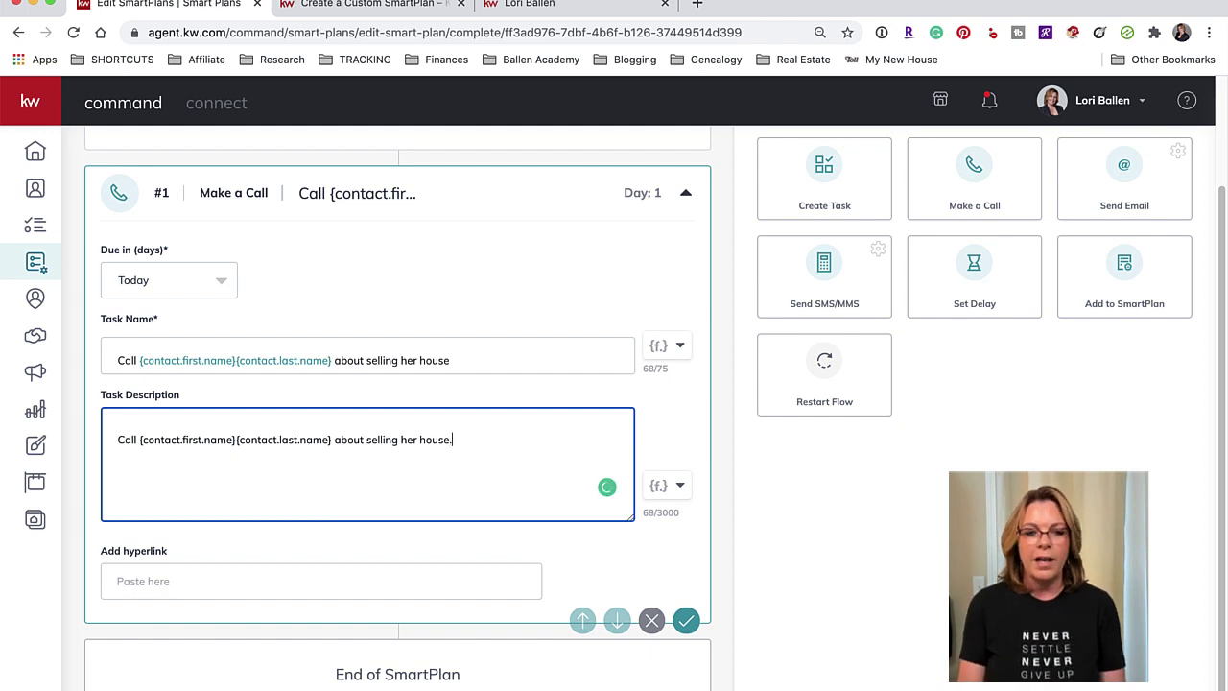
pyautogui.click(230, 582)
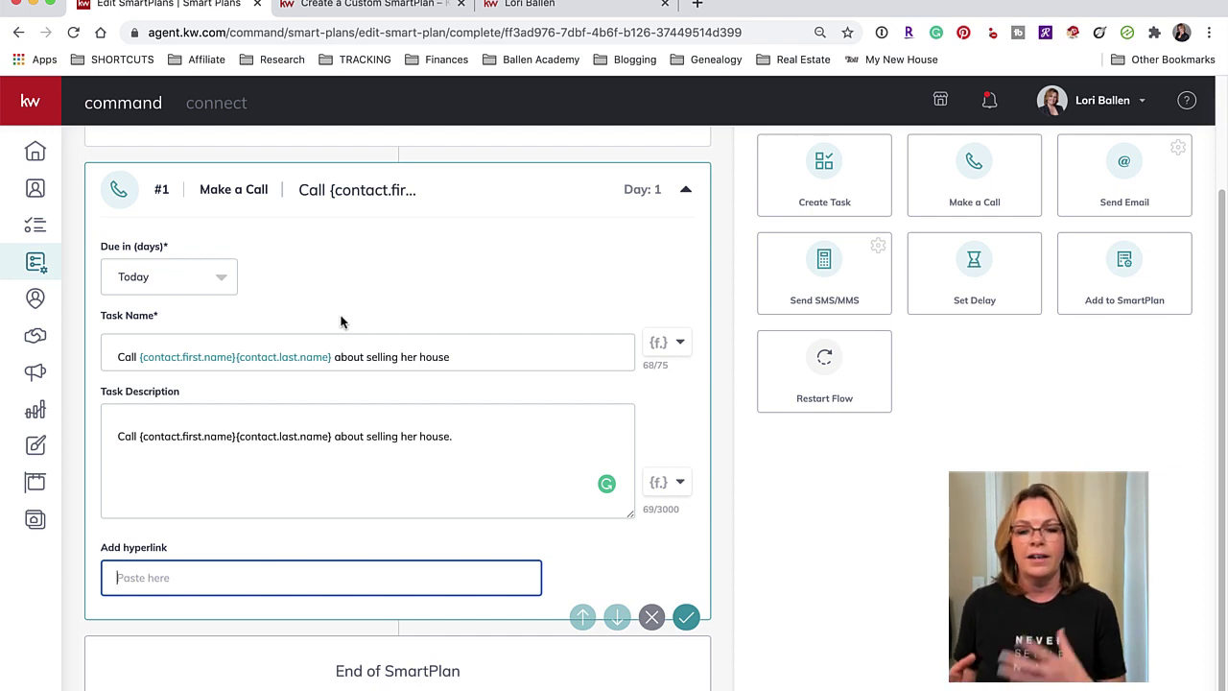
pyautogui.click(467, 431)
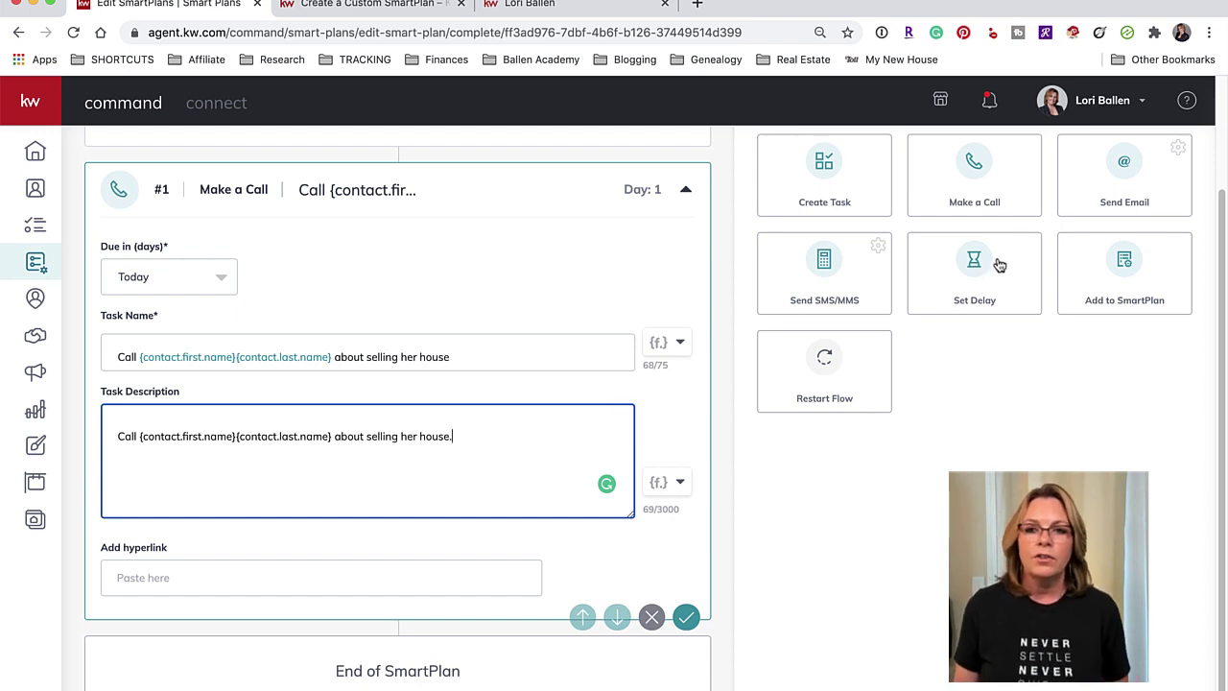
# Add a Send SMS/MMS action as the second step and start its text with "Hi {contact.first.name}".
pyautogui.click(827, 284)
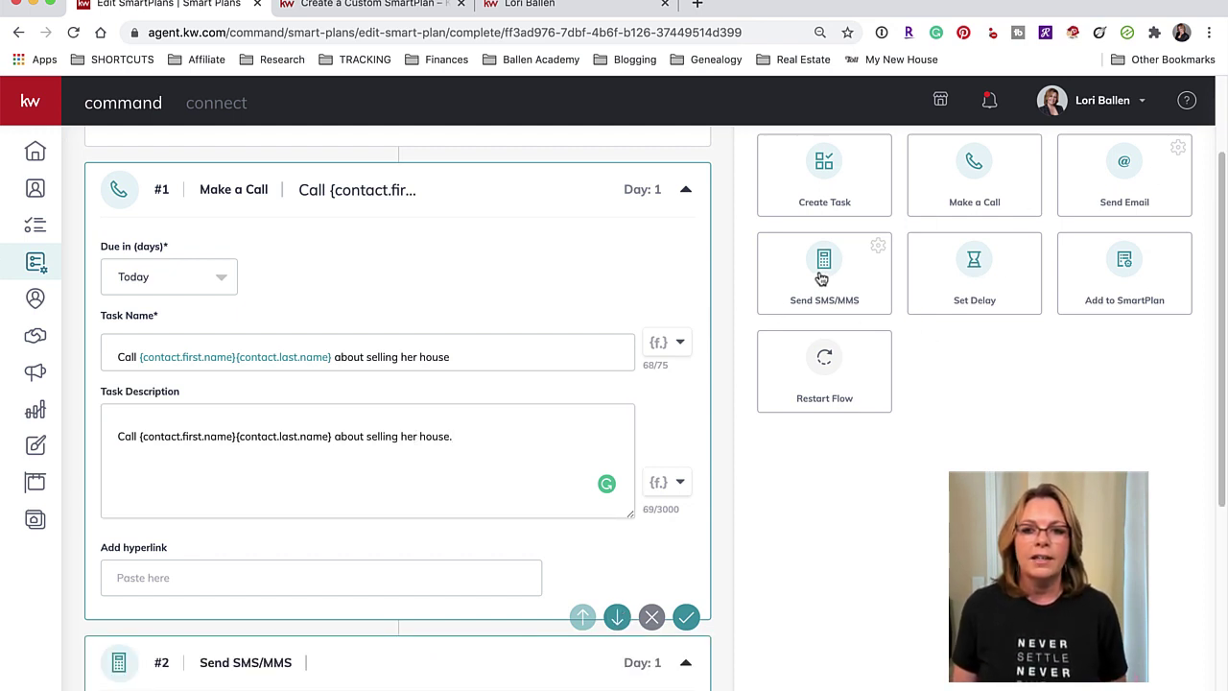
pyautogui.scroll(-5, 57, 649)
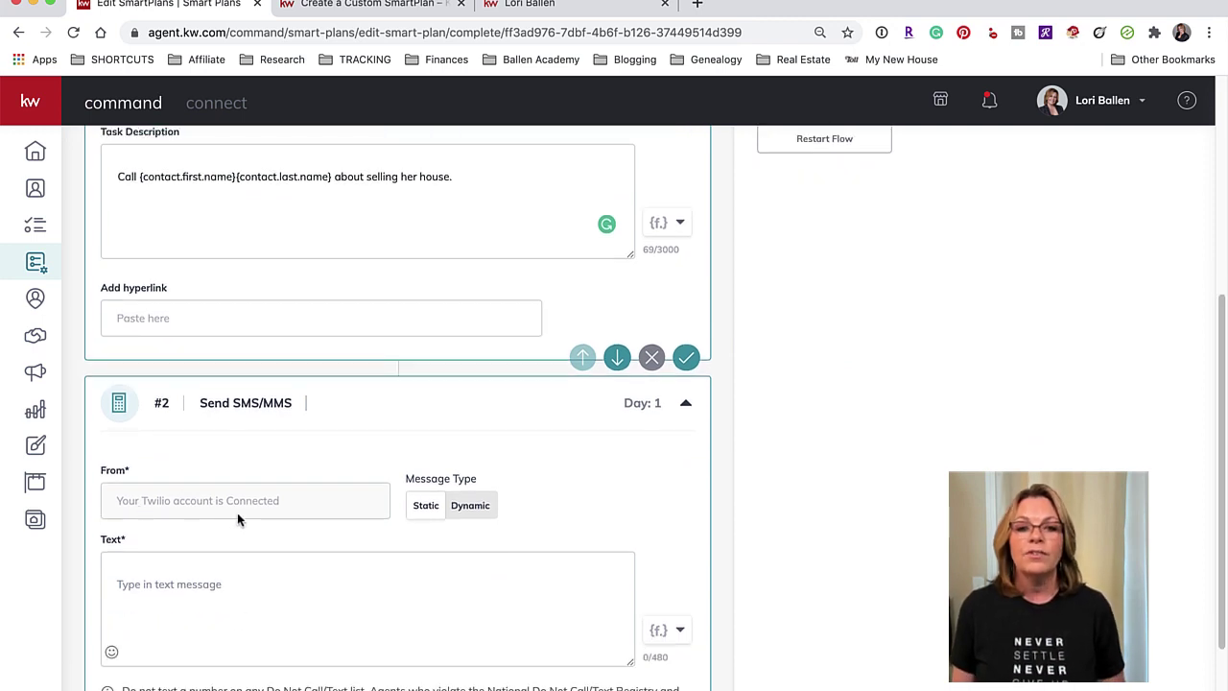
pyautogui.click(217, 586)
pyautogui.write('H')
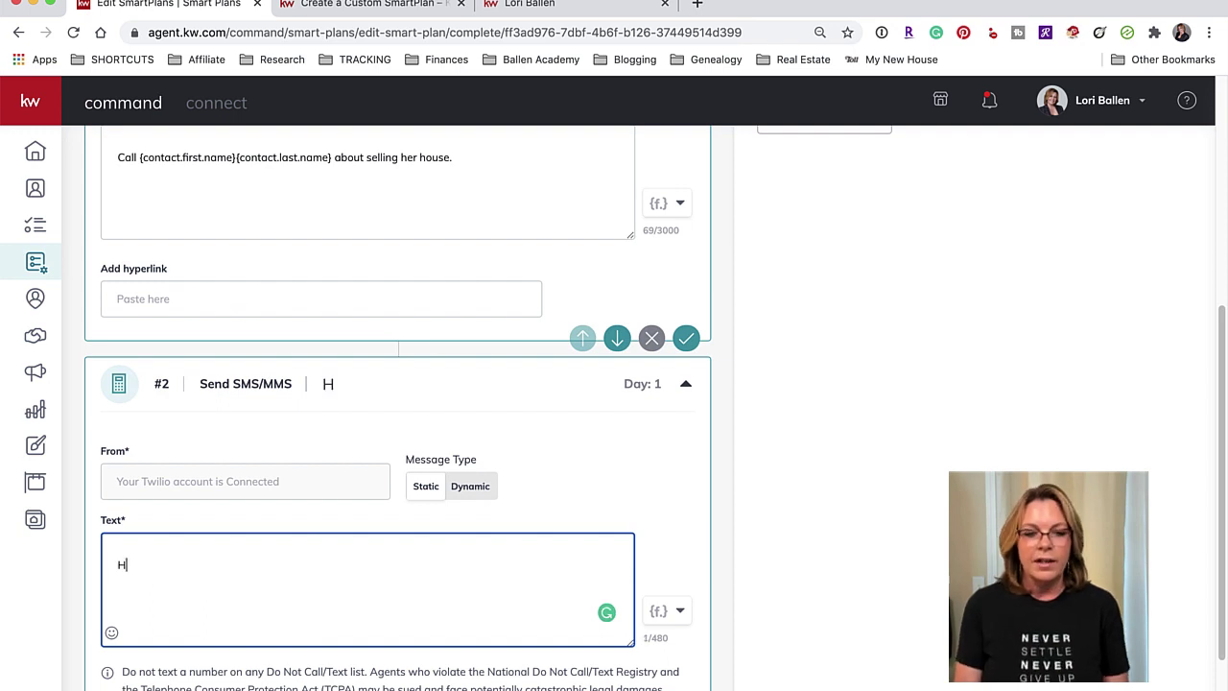
pyautogui.write('i')
pyautogui.click(666, 612)
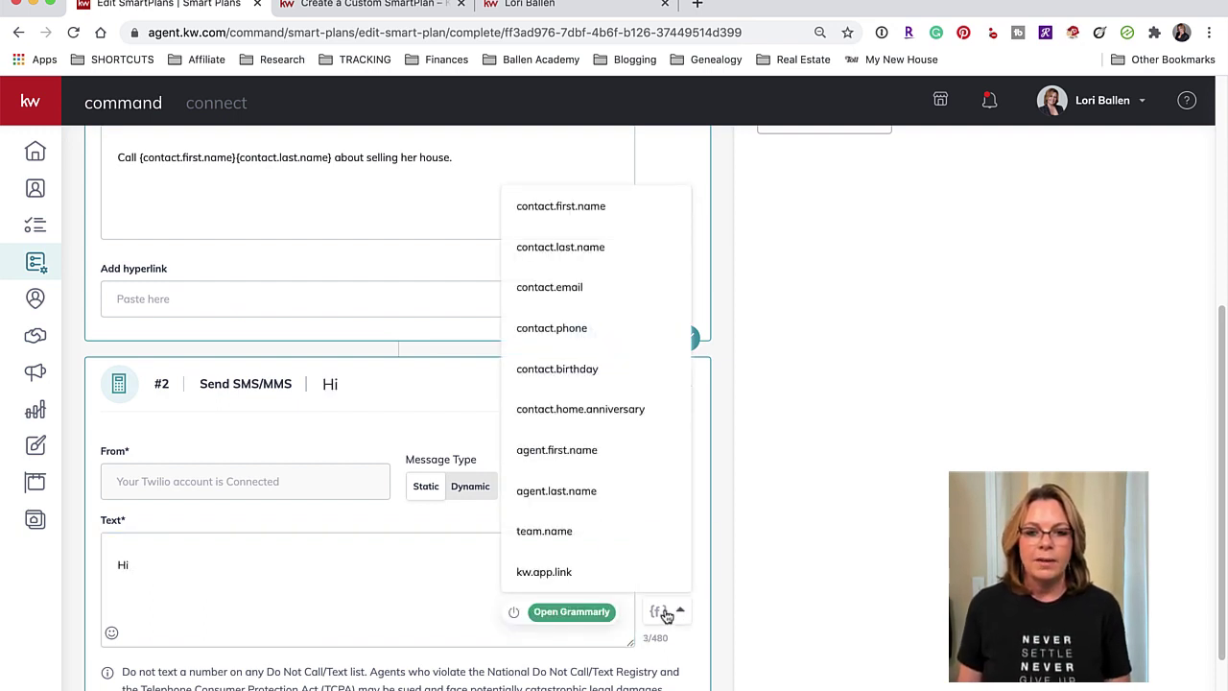
pyautogui.click(560, 205)
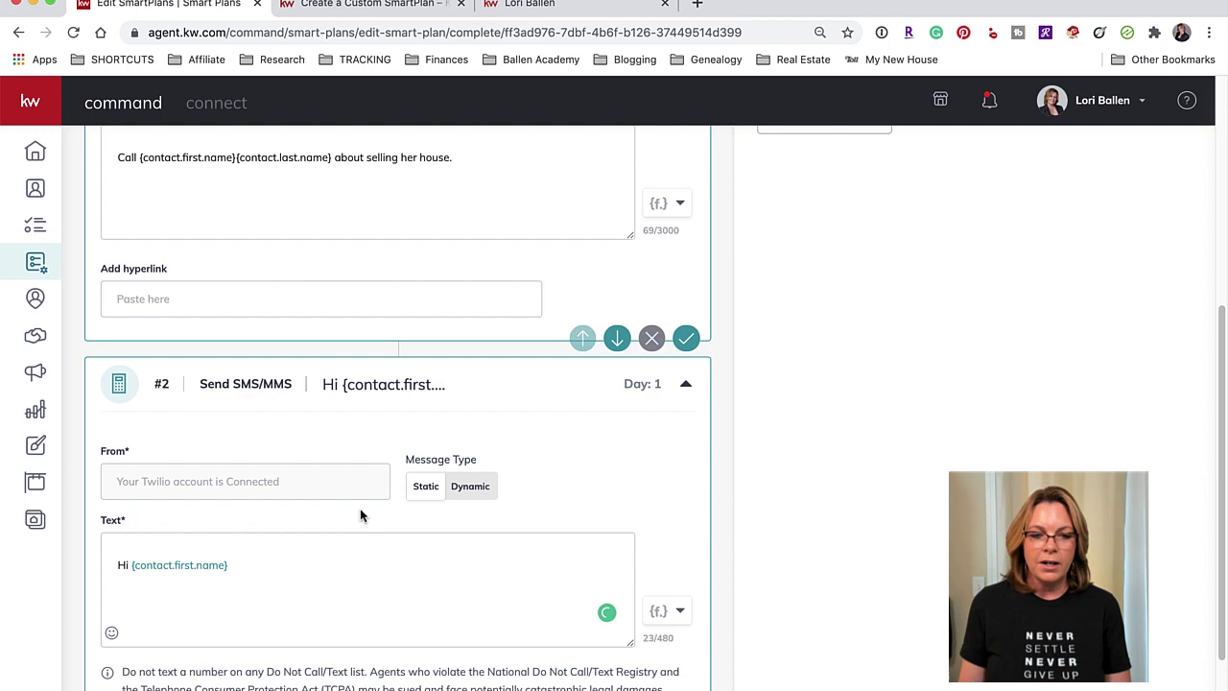
pyautogui.click(284, 557)
pyautogui.click(236, 569)
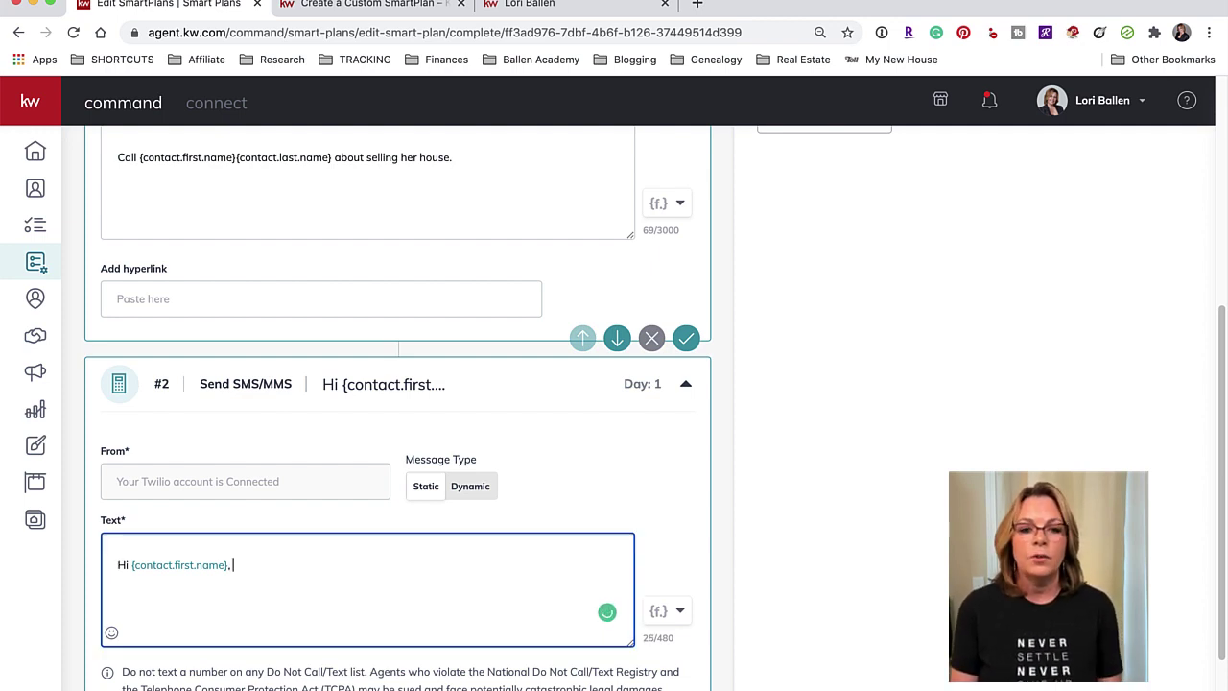
# Introduce the agent by name with Keller Williams Realty in the text message, adding "I noticed you were doing an online home value estimate using my website.".
pyautogui.write(', This is Lori Balle')
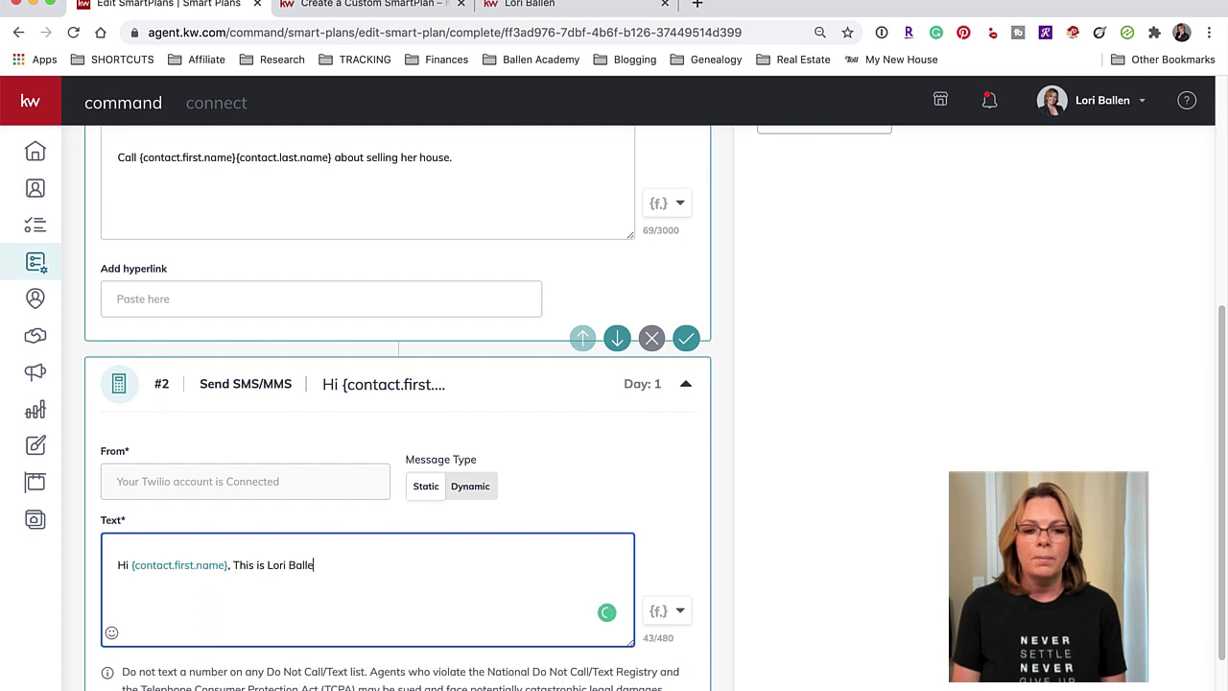
pyautogui.write('n with Keller Williams Realty. I')
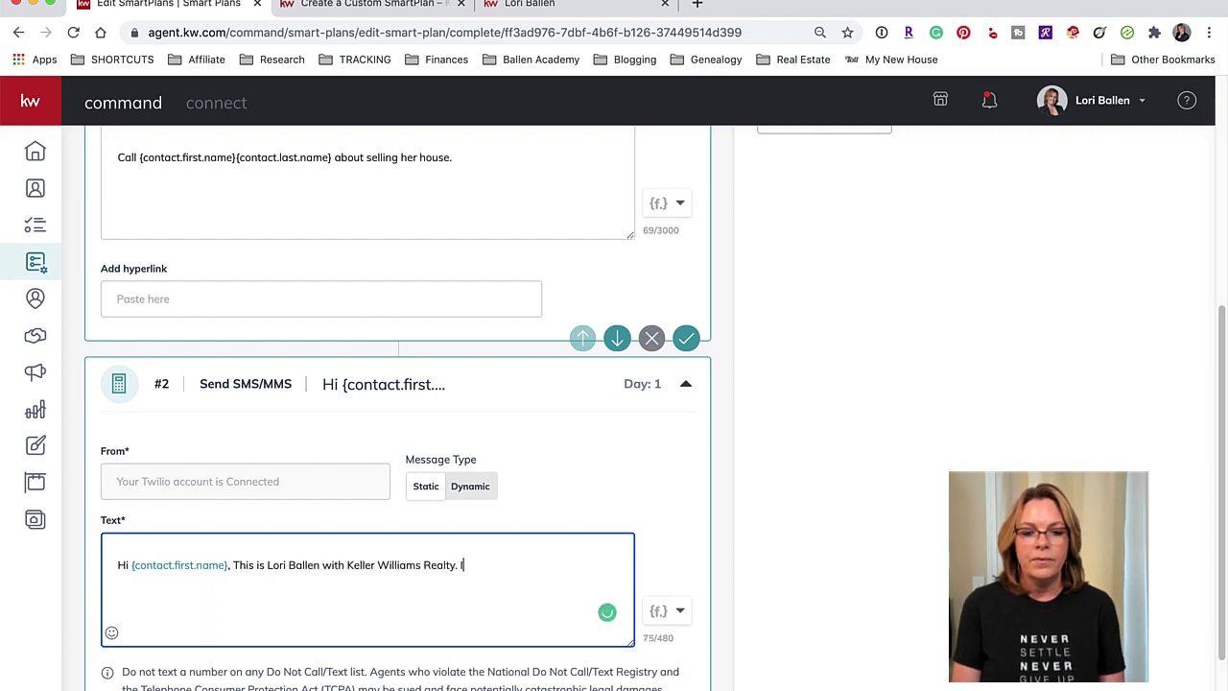
pyautogui.write(' noticed')
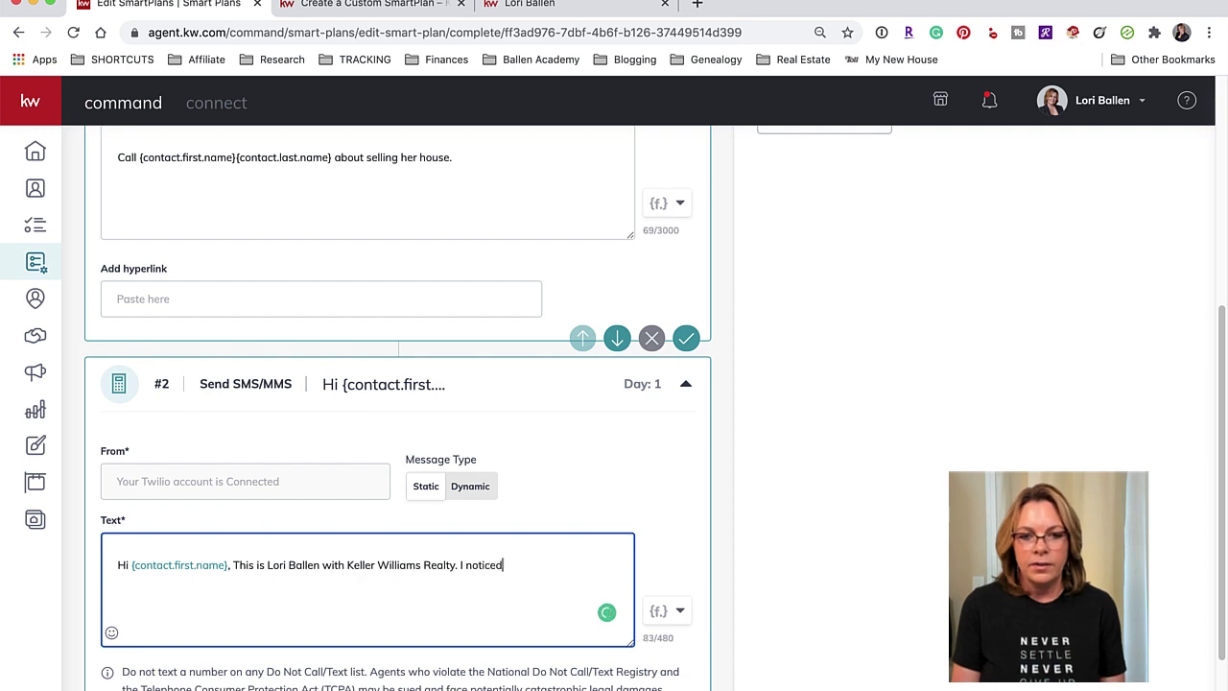
pyautogui.write(' you were ')
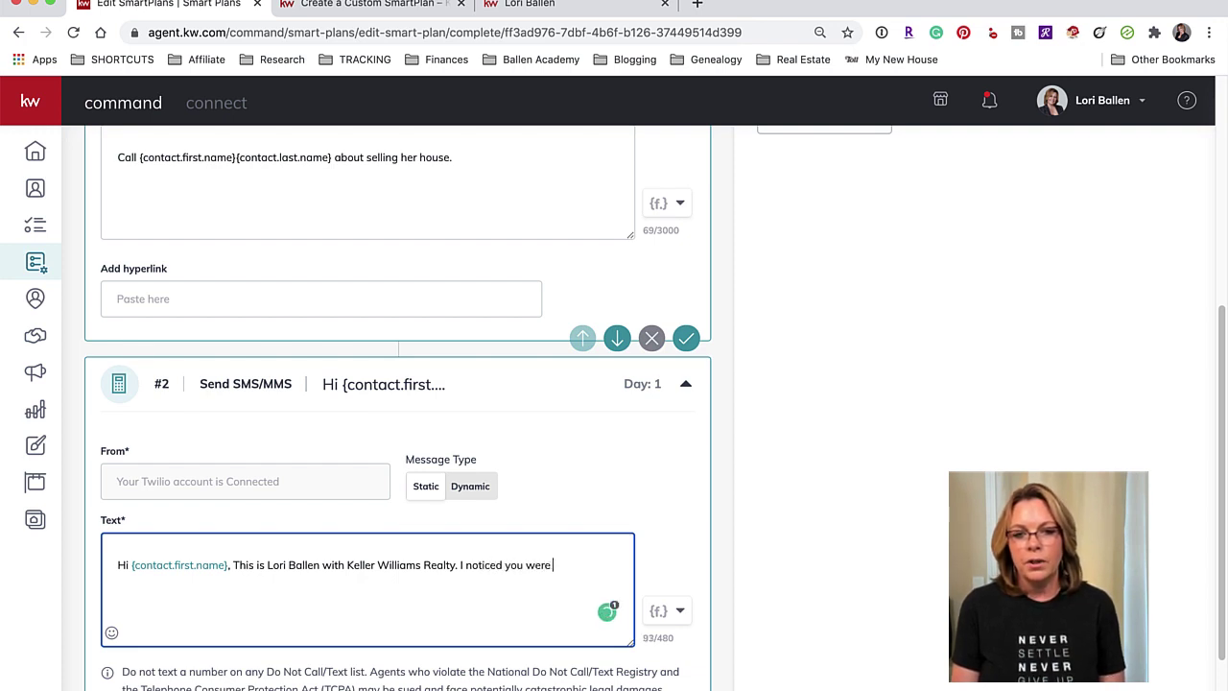
pyautogui.write('doing')
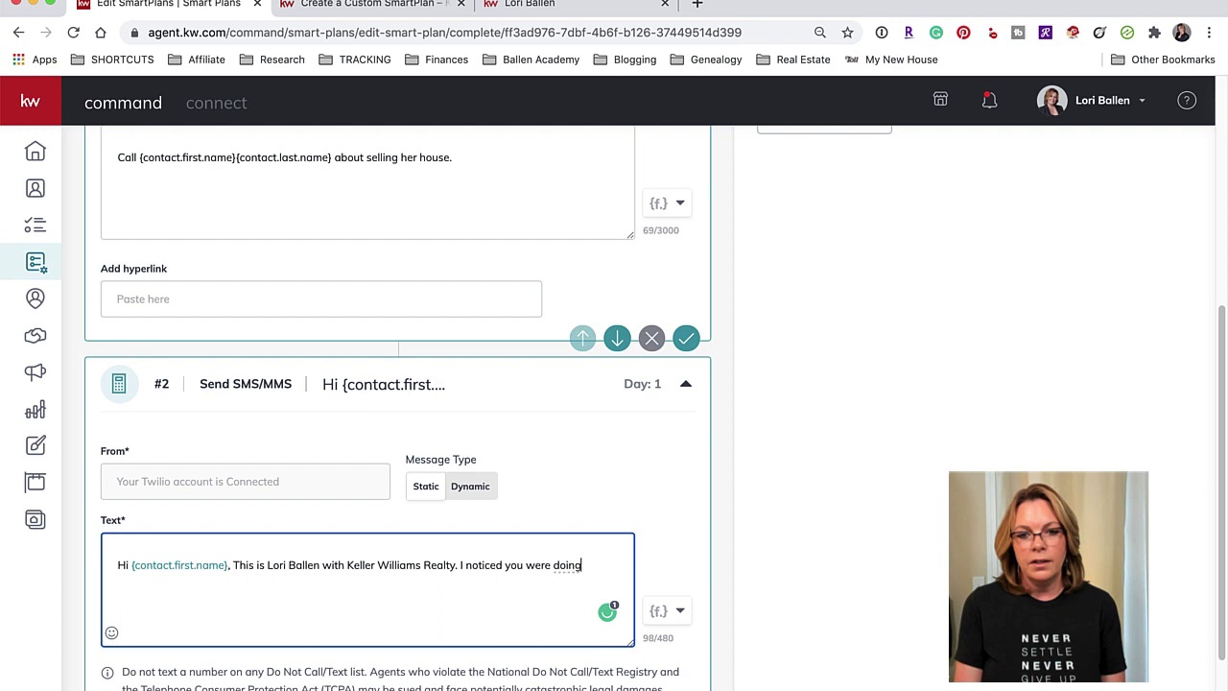
pyautogui.write(' an online ')
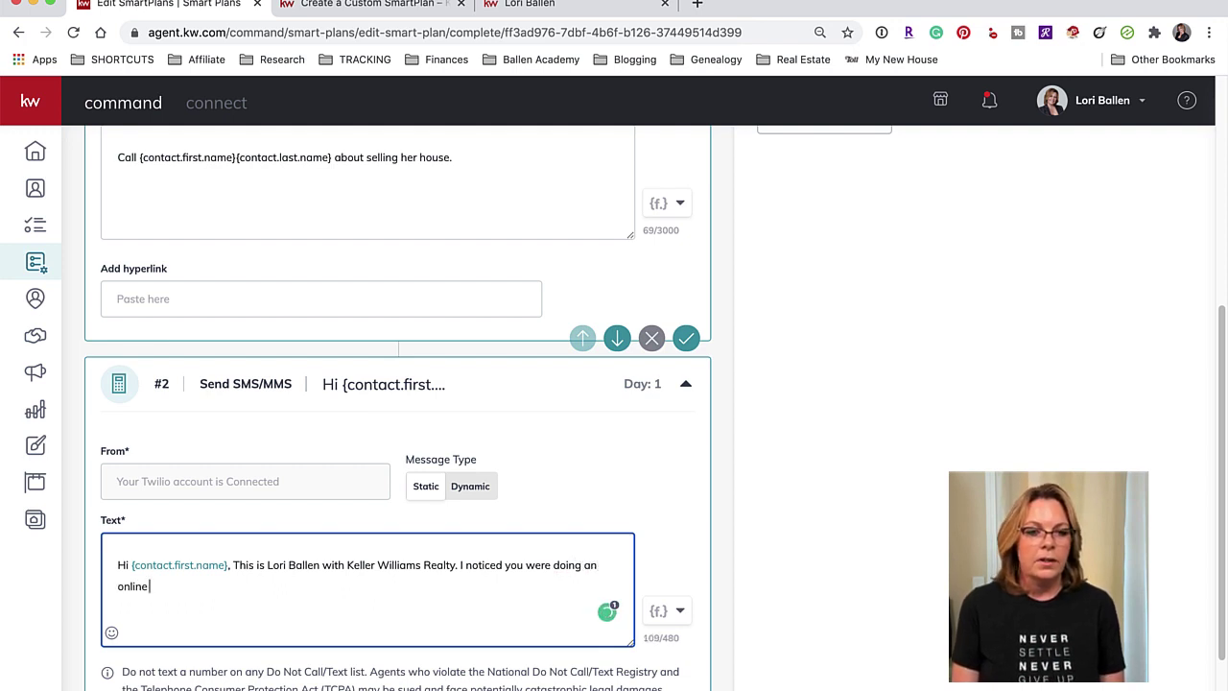
pyautogui.write('home value')
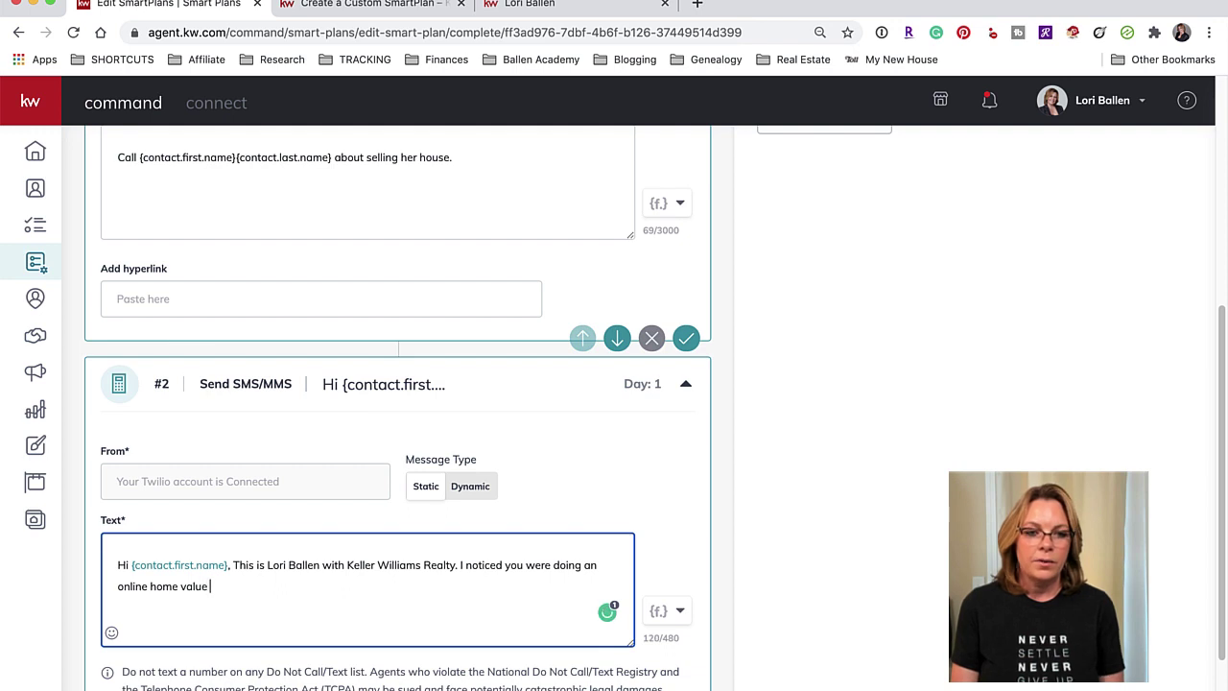
pyautogui.write(' estimate using my we')
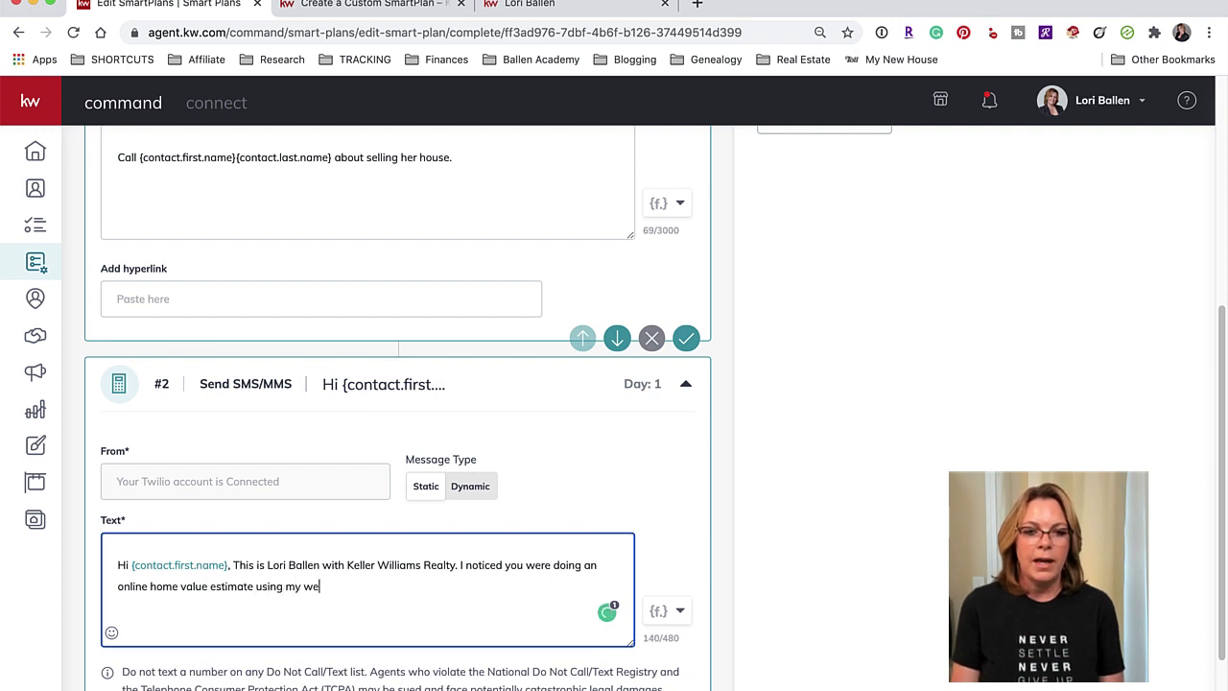
pyautogui.write('bsite. A')
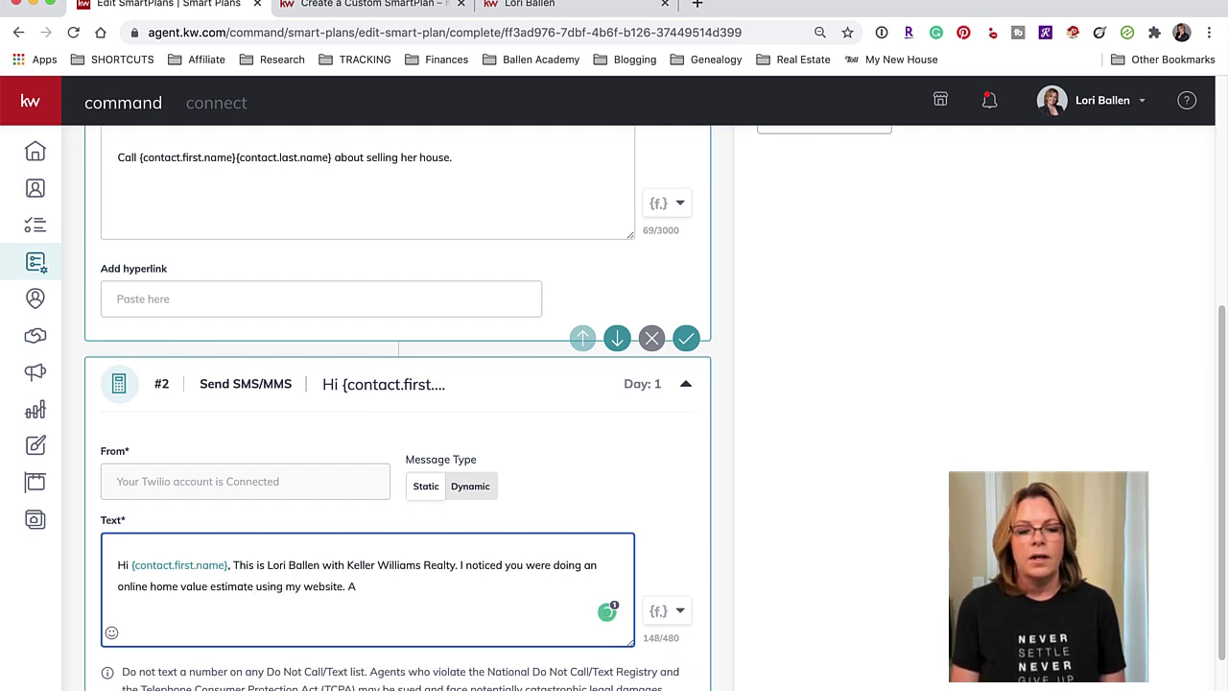
# End the text message with the question "Are you selling soon or in the future?".
pyautogui.write('re y')
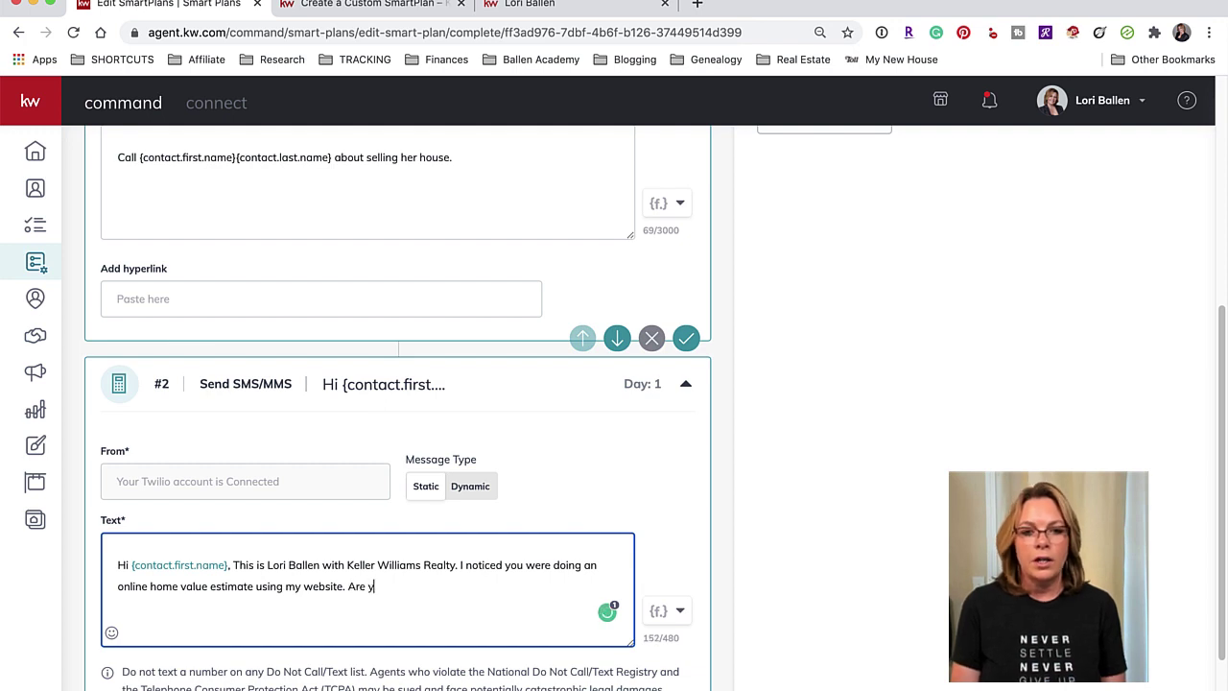
pyautogui.write('ou selling s')
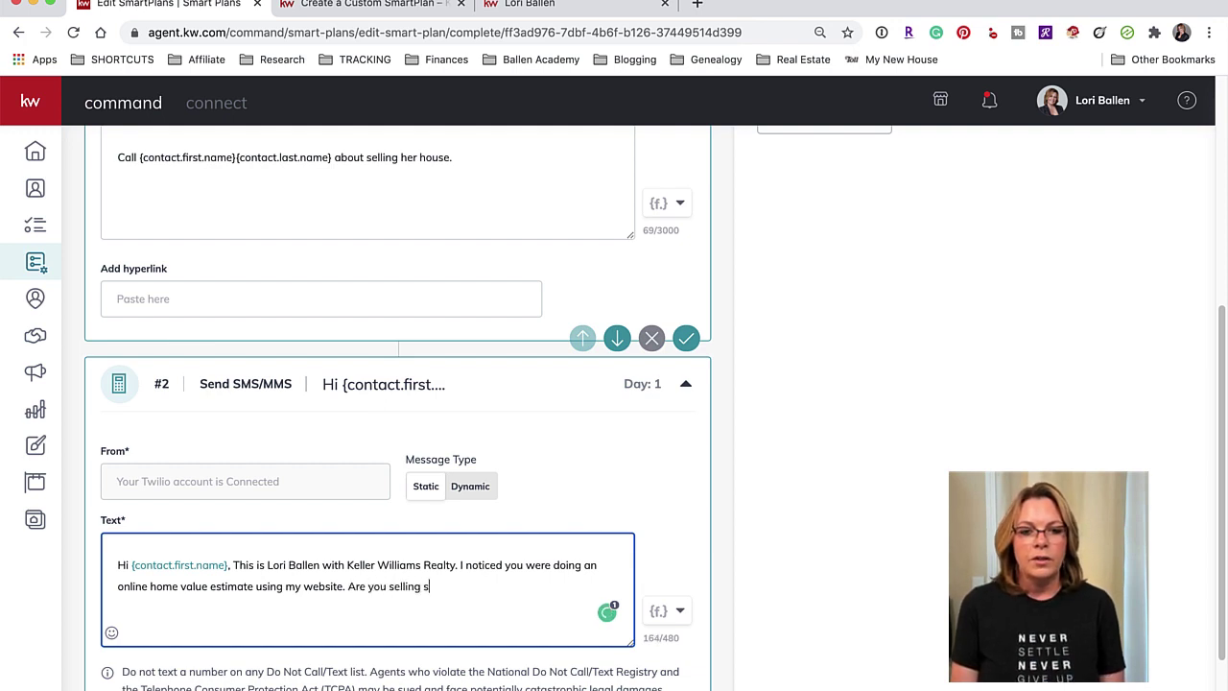
pyautogui.write('oom')
pyautogui.press('BackSpace')
pyautogui.press('BackSpace')
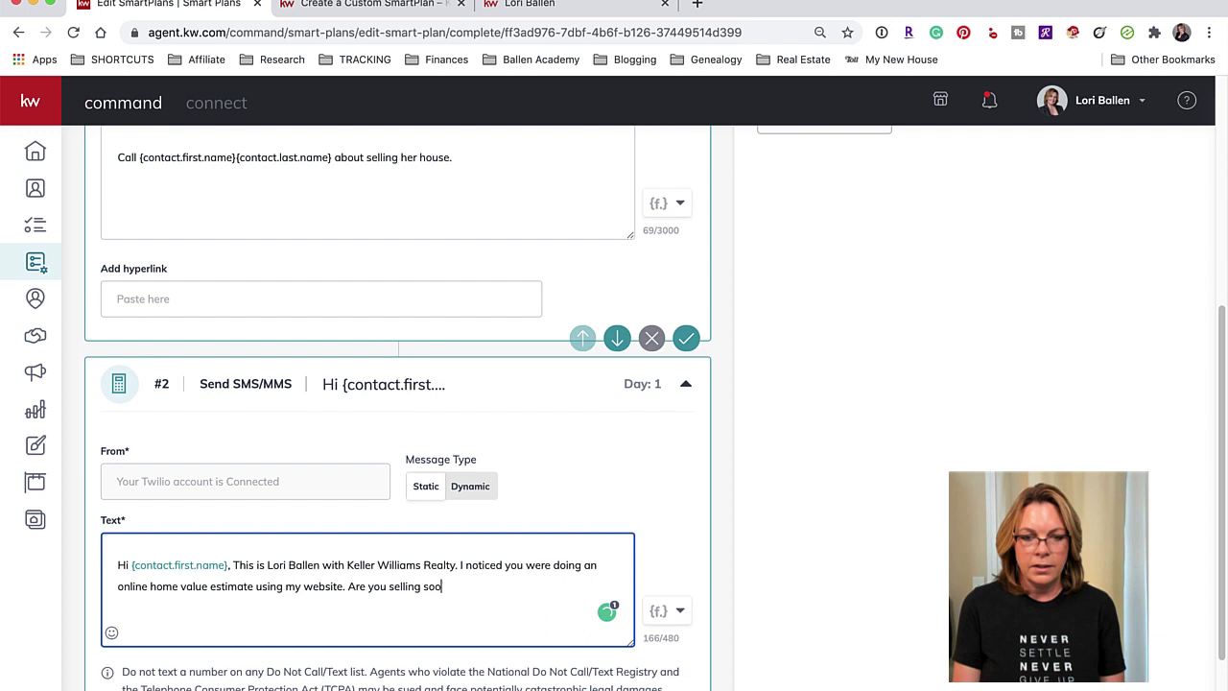
pyautogui.write('n or in the future?')
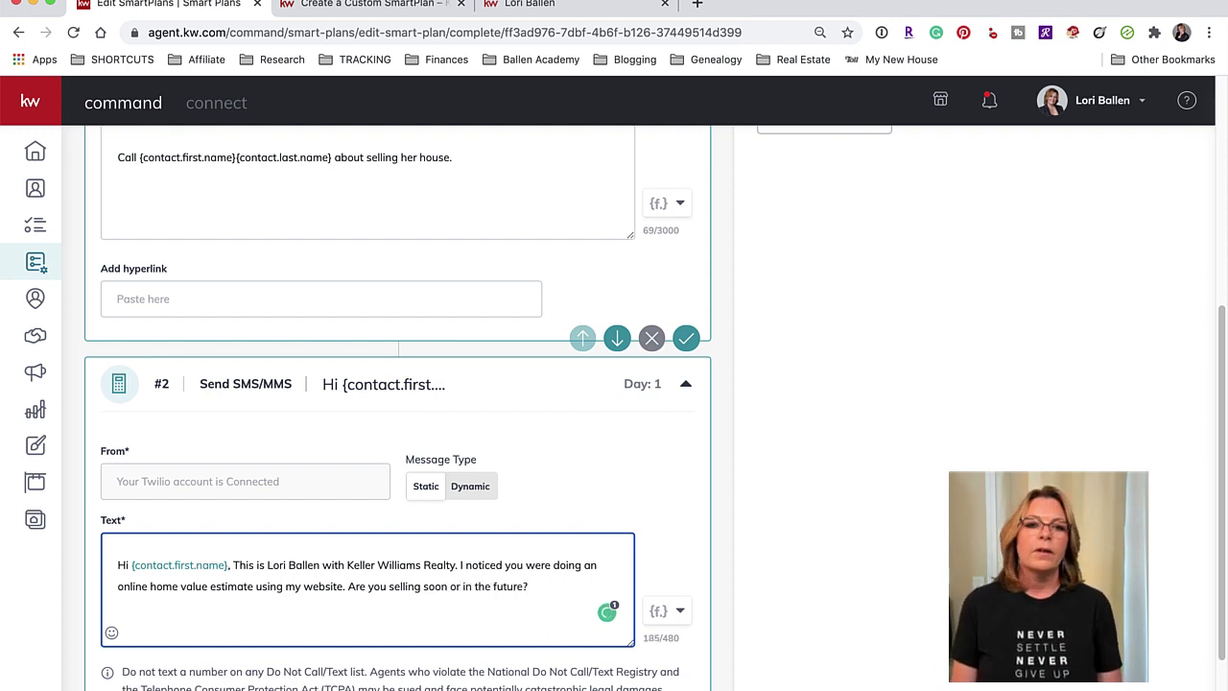
# Add a Send Email action as the third step of the SmartPlan and start editing its subject.
pyautogui.scroll(-3, 227, 537)
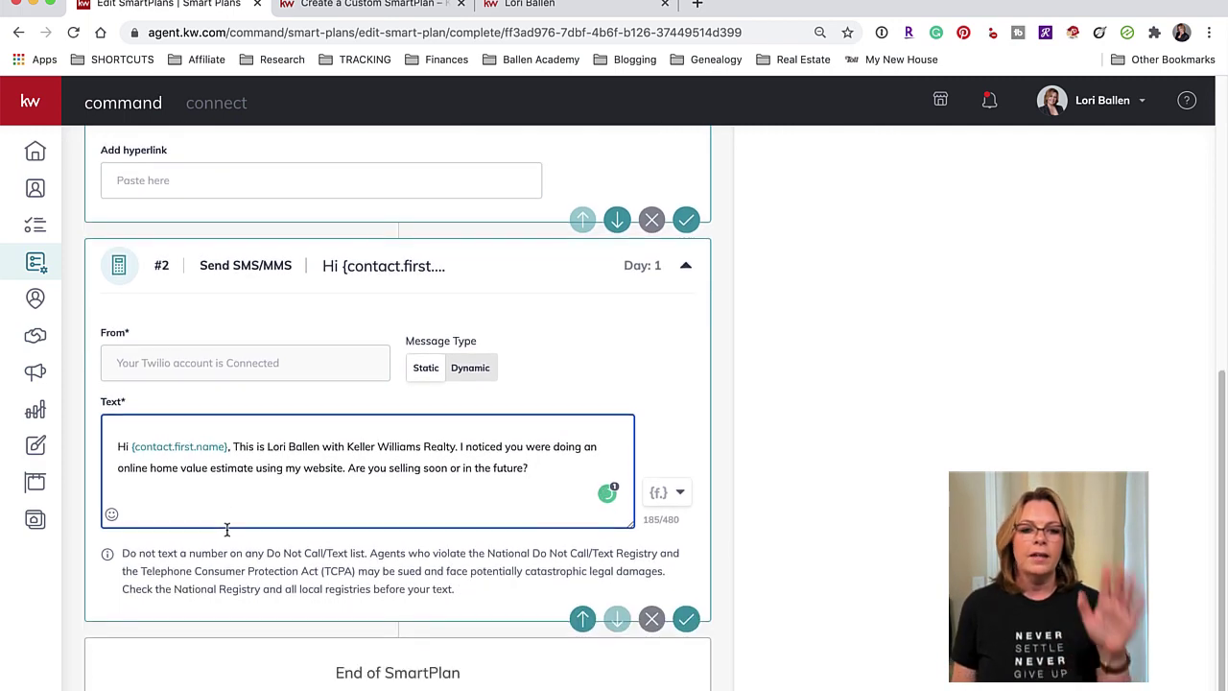
pyautogui.scroll(15, 605, 513)
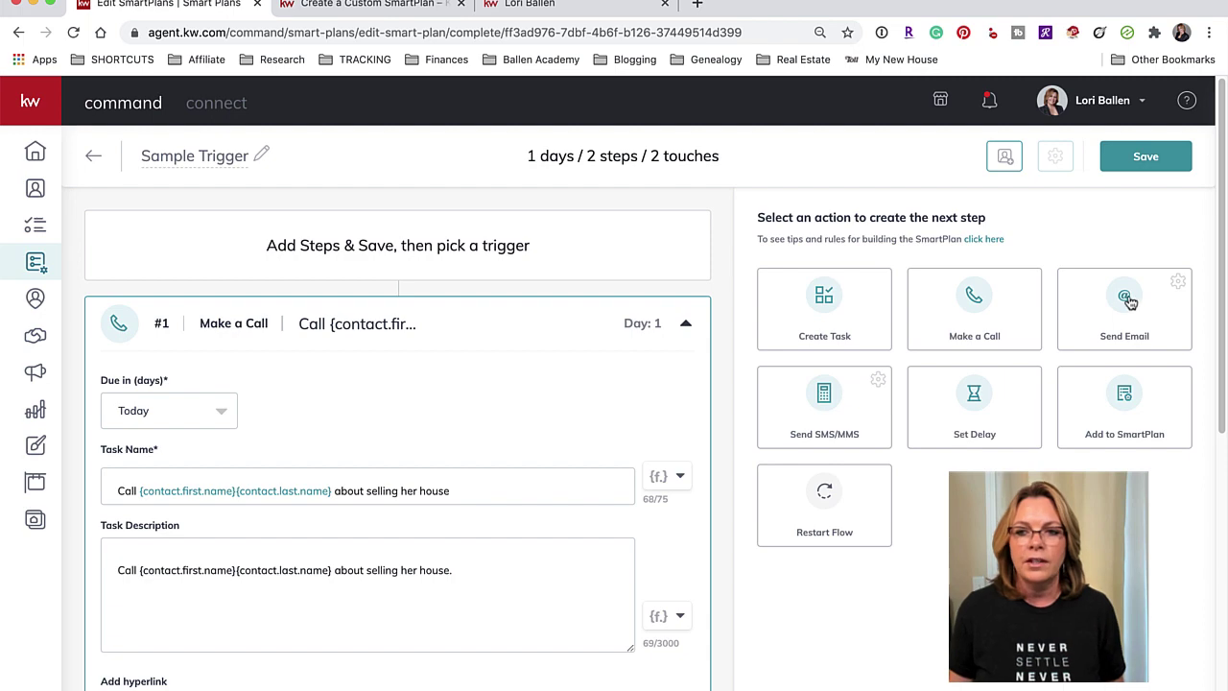
pyautogui.click(1126, 300)
pyautogui.scroll(-12, 485, 486)
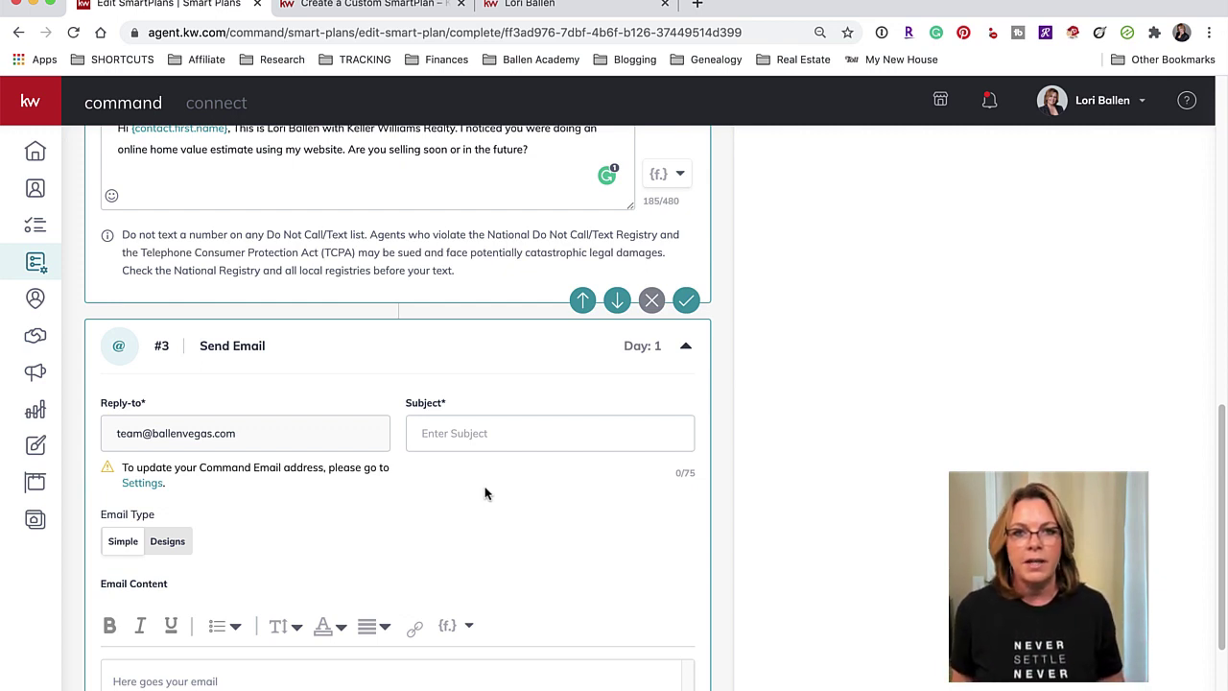
pyautogui.scroll(-1, 503, 484)
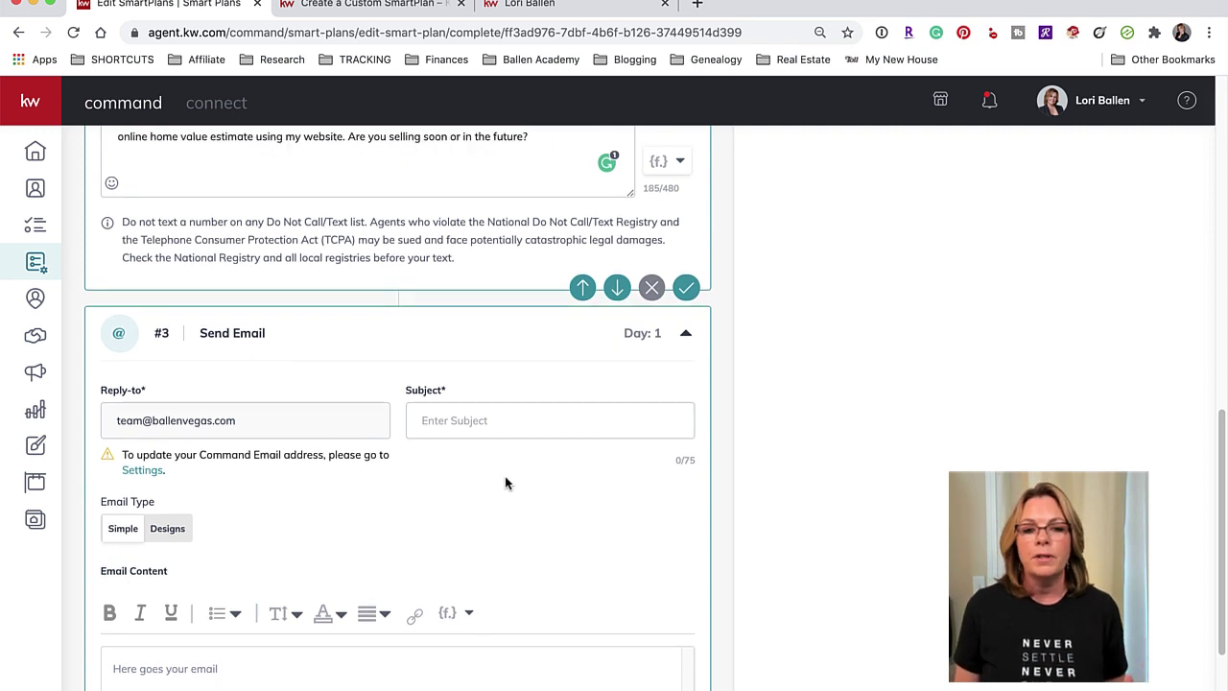
pyautogui.click(489, 415)
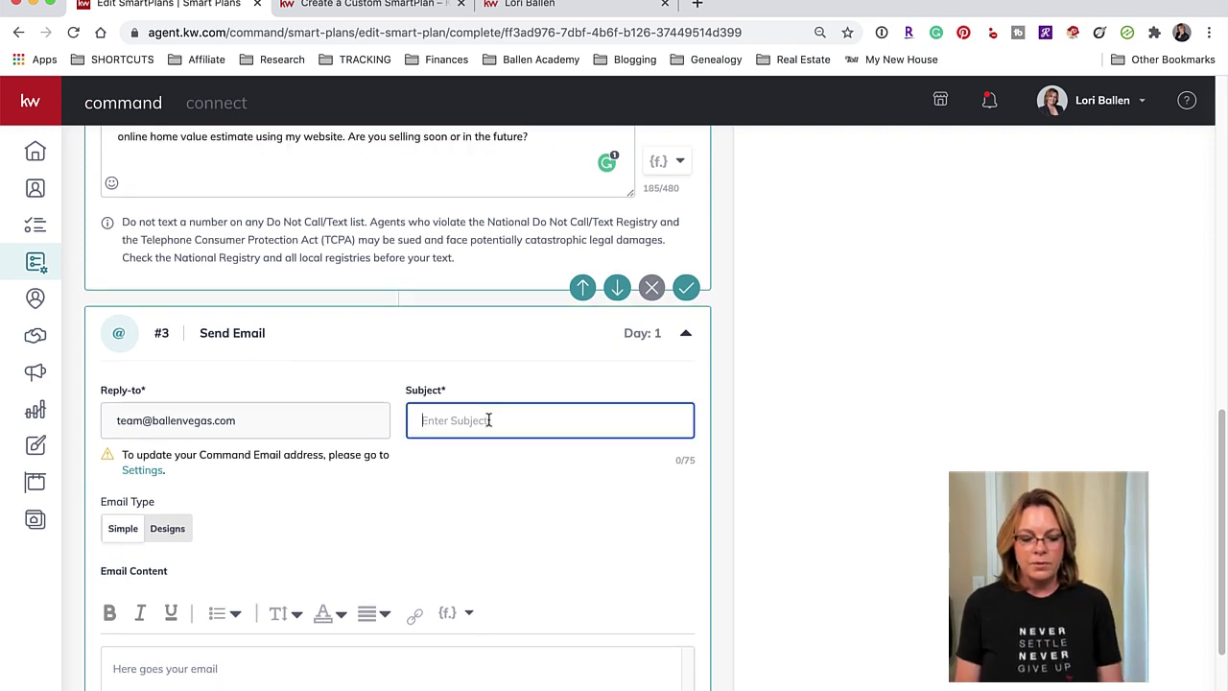
pyautogui.write('Selling your HOuse')
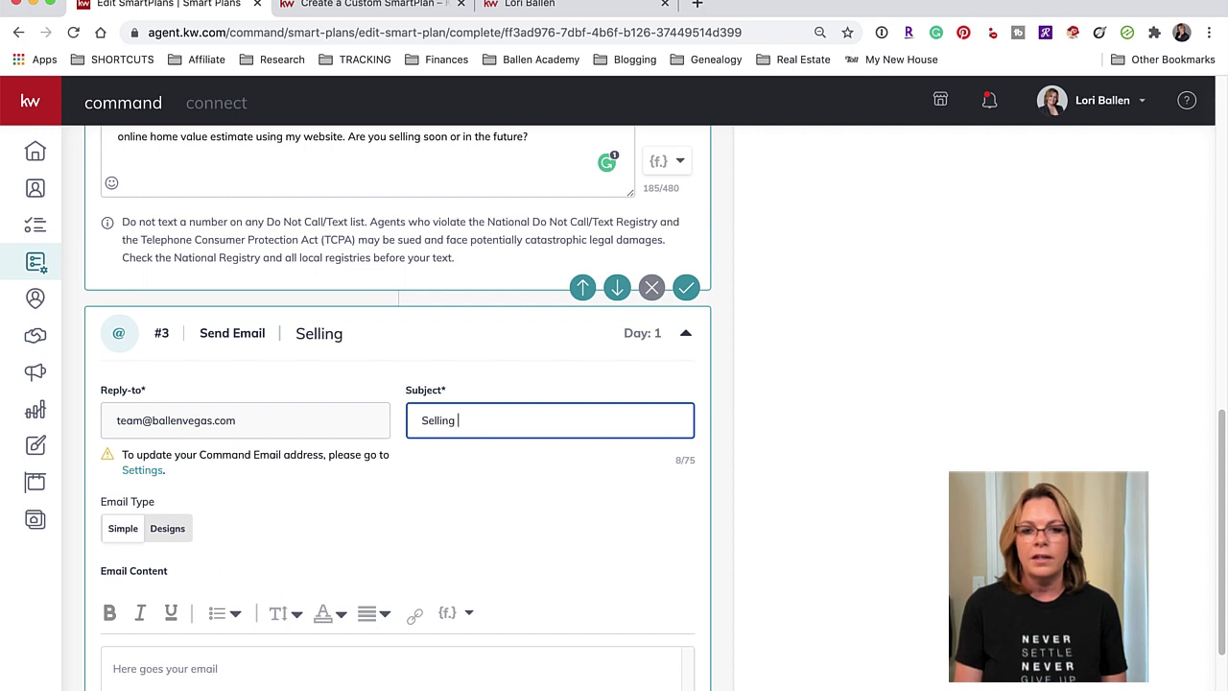
pyautogui.press('BackSpace')
pyautogui.press('BackSpace')
pyautogui.press('BackSpace')
pyautogui.press('BackSpace')
pyautogui.press('BackSpace')
pyautogui.press('BackSpace')
pyautogui.press('BackSpace')
pyautogui.press('BackSpace')
pyautogui.press('BackSpace')
pyautogui.press('BackSpace')
pyautogui.press('BackSpace')
pyautogui.press('BackSpace')
pyautogui.press('BackSpace')
pyautogui.press('BackSpace')
pyautogui.press('BackSpace')
pyautogui.press('BackSpace')
pyautogui.press('BackSpace')
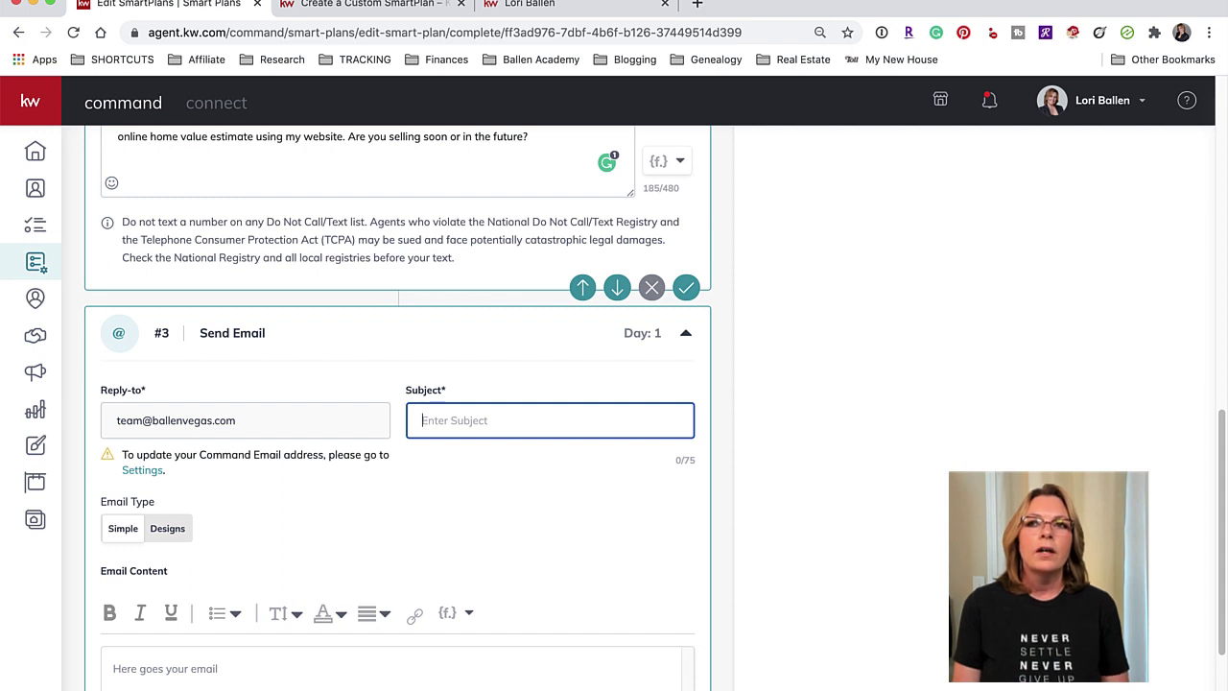
# Set the email's subject to "Did you get what you needed?".
pyautogui.write('Did youget')
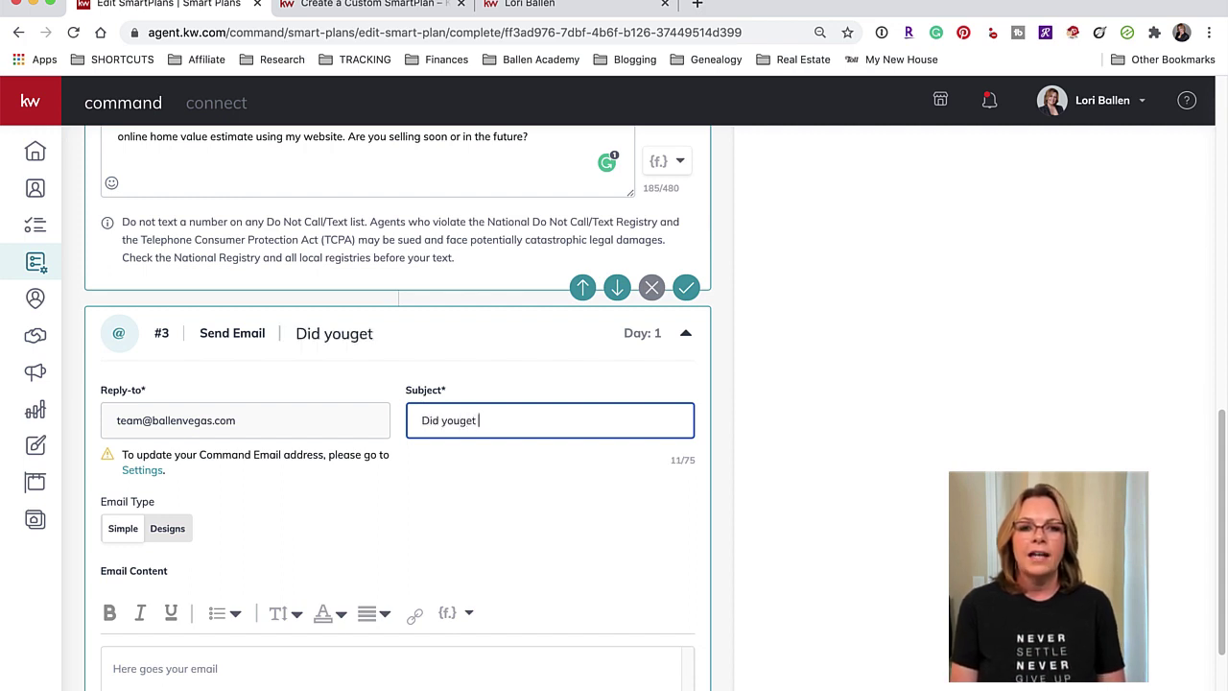
pyautogui.press('BackSpace')
pyautogui.press('BackSpace')
pyautogui.press('BackSpace')
pyautogui.write('get what you needed?')
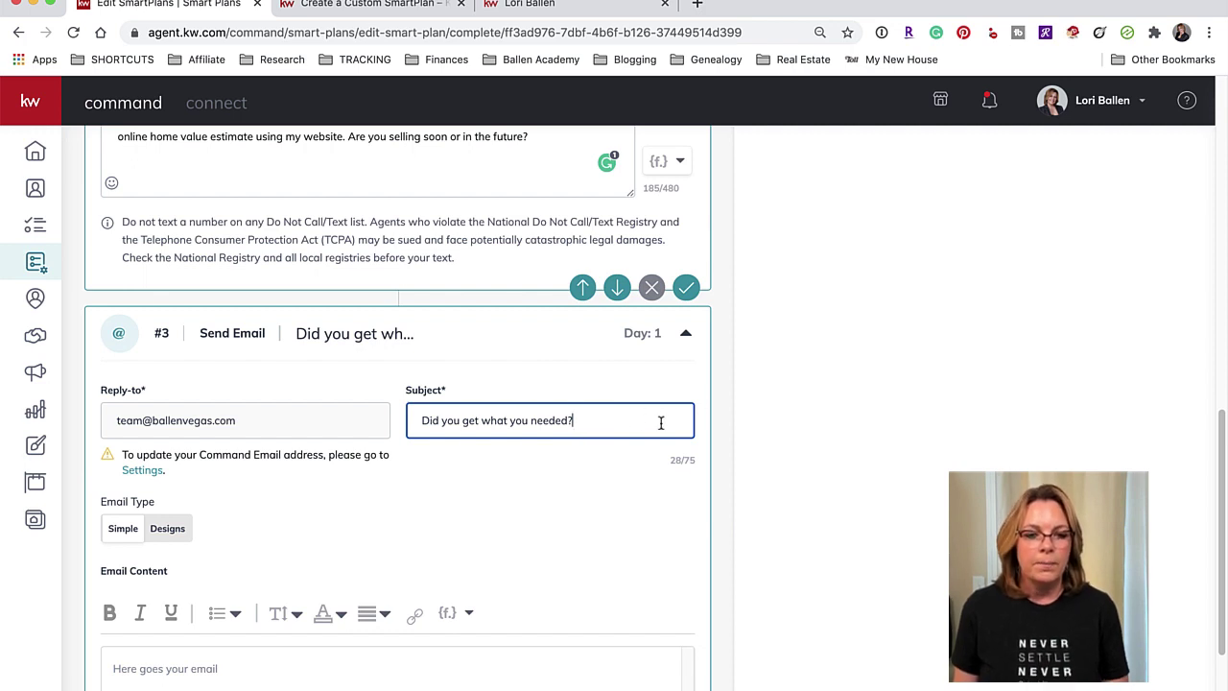
# Fill the email content of the third step with the placeholder text "alsdkfjalskdfjdlskjf".
pyautogui.scroll(-3, 660, 421)
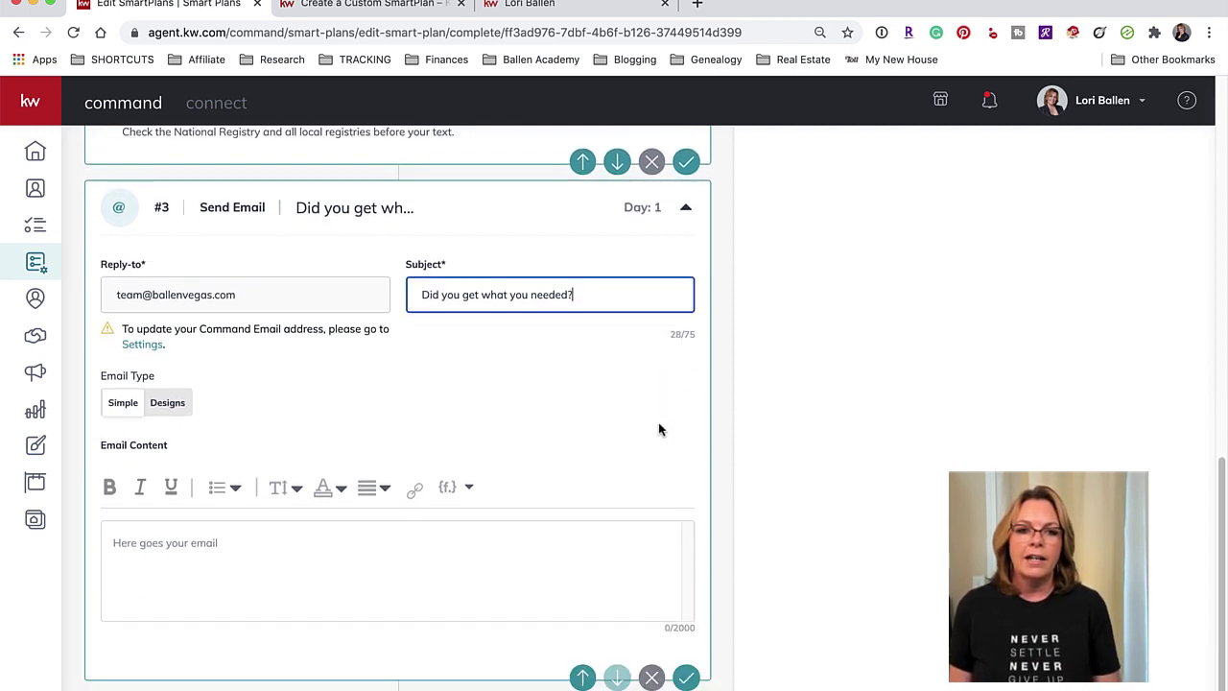
pyautogui.scroll(-1, 657, 425)
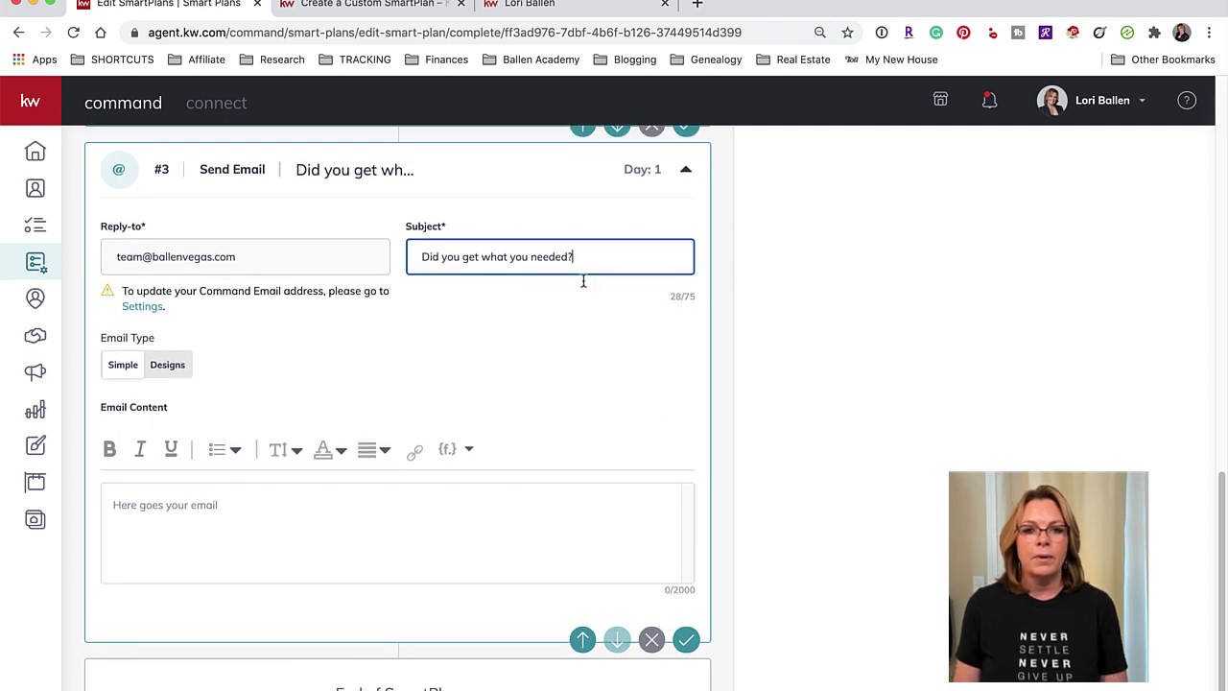
pyautogui.click(213, 503)
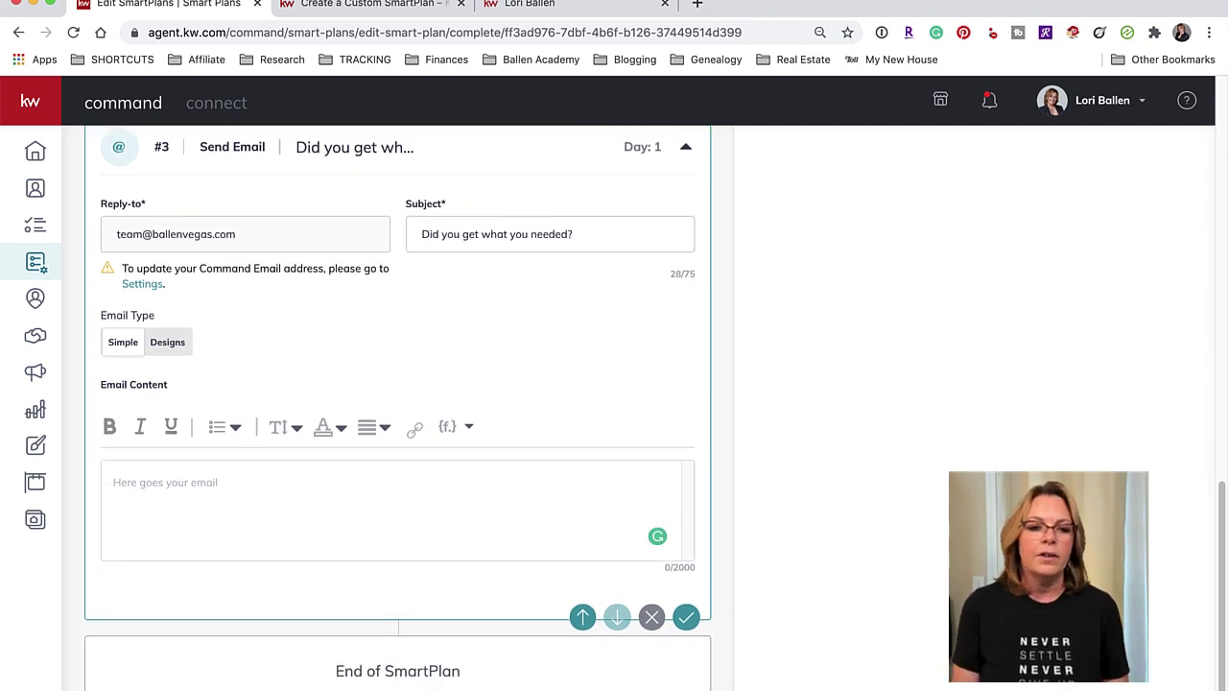
pyautogui.write('alsdkfjalskdfjdlskjf')
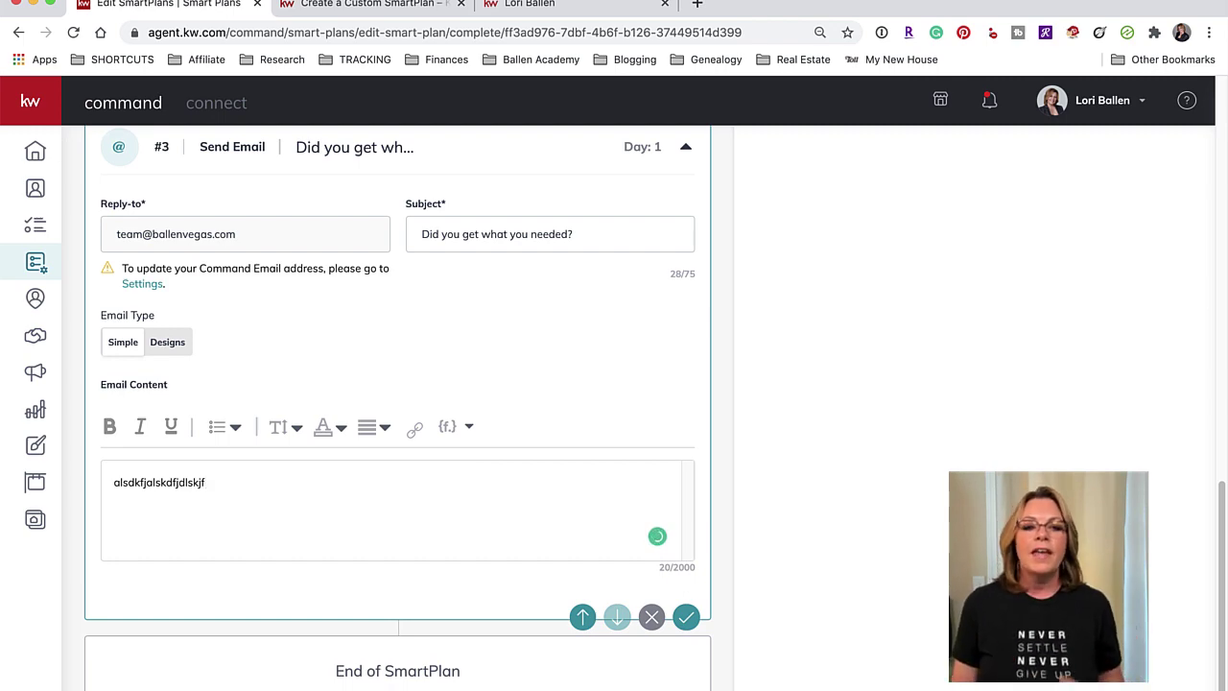
# Add an Add to SmartPlan action as the fourth step and choose the Seller Survival Smart Plan for it.
pyautogui.scroll(3, 956, 352)
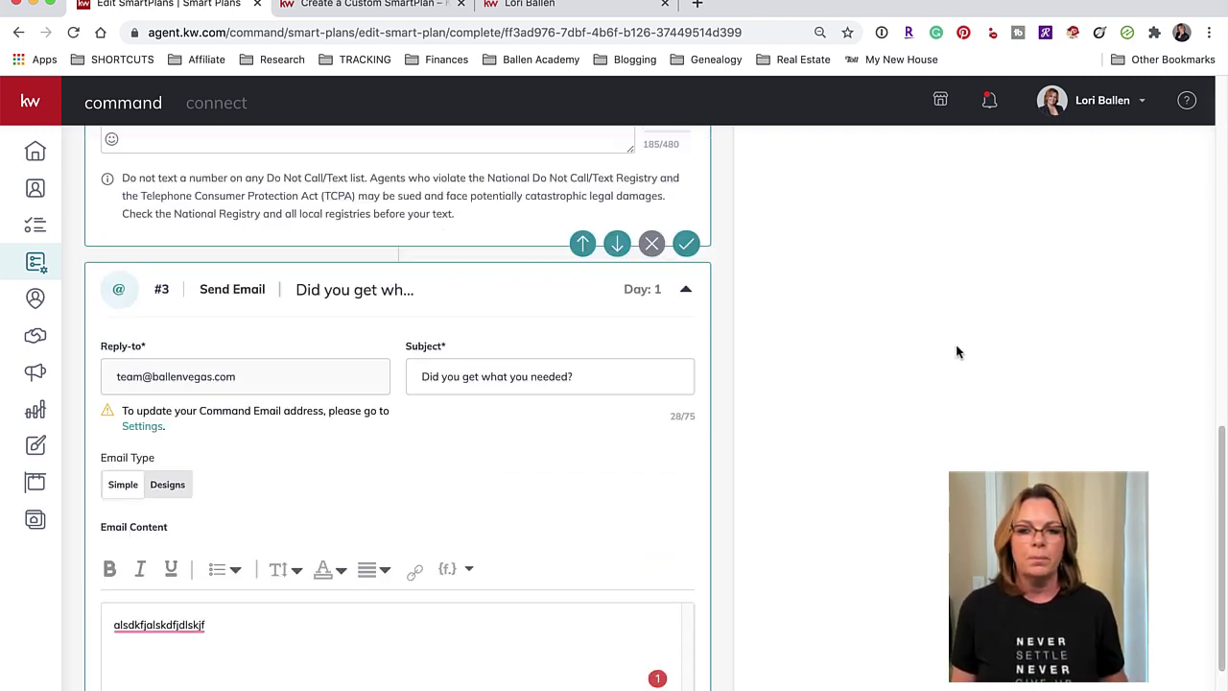
pyautogui.scroll(10, 956, 352)
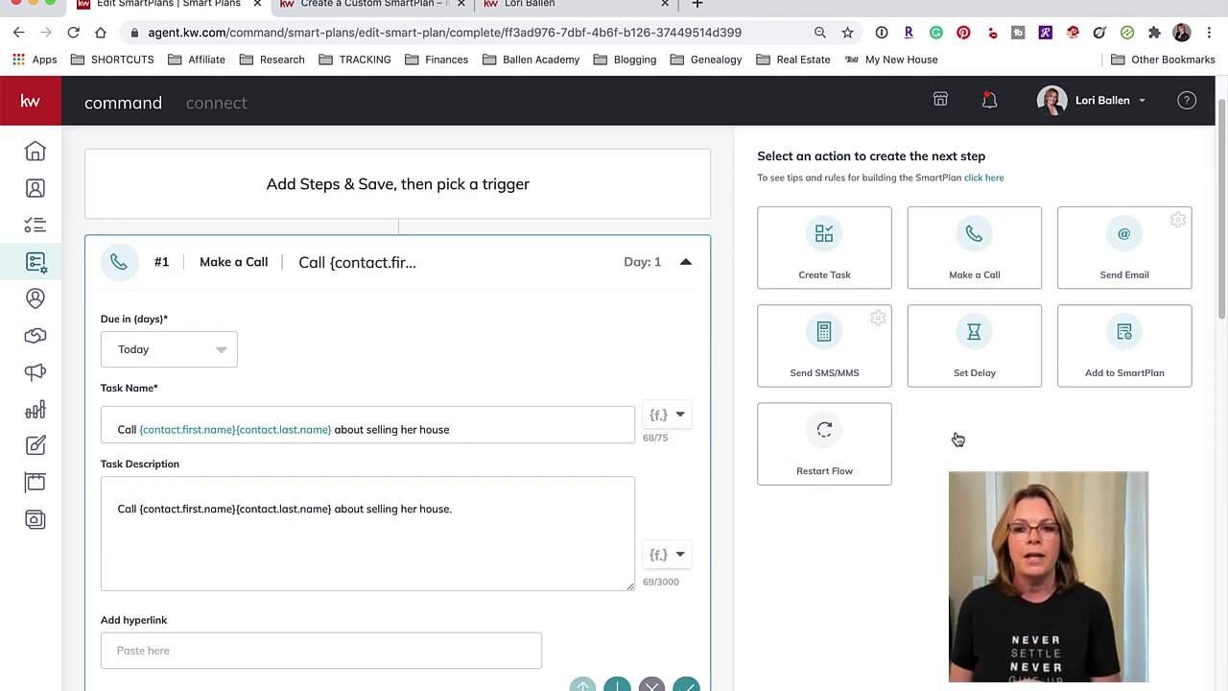
pyautogui.scroll(-15, 480, 624)
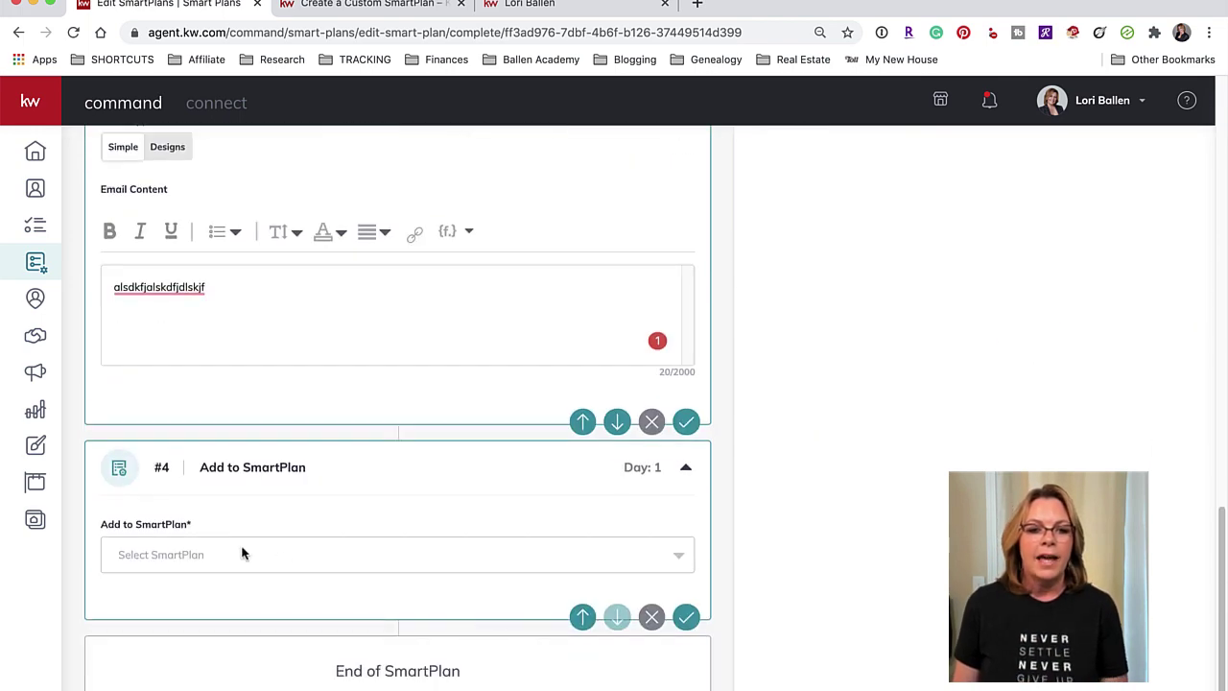
pyautogui.click(243, 552)
pyautogui.write('selle')
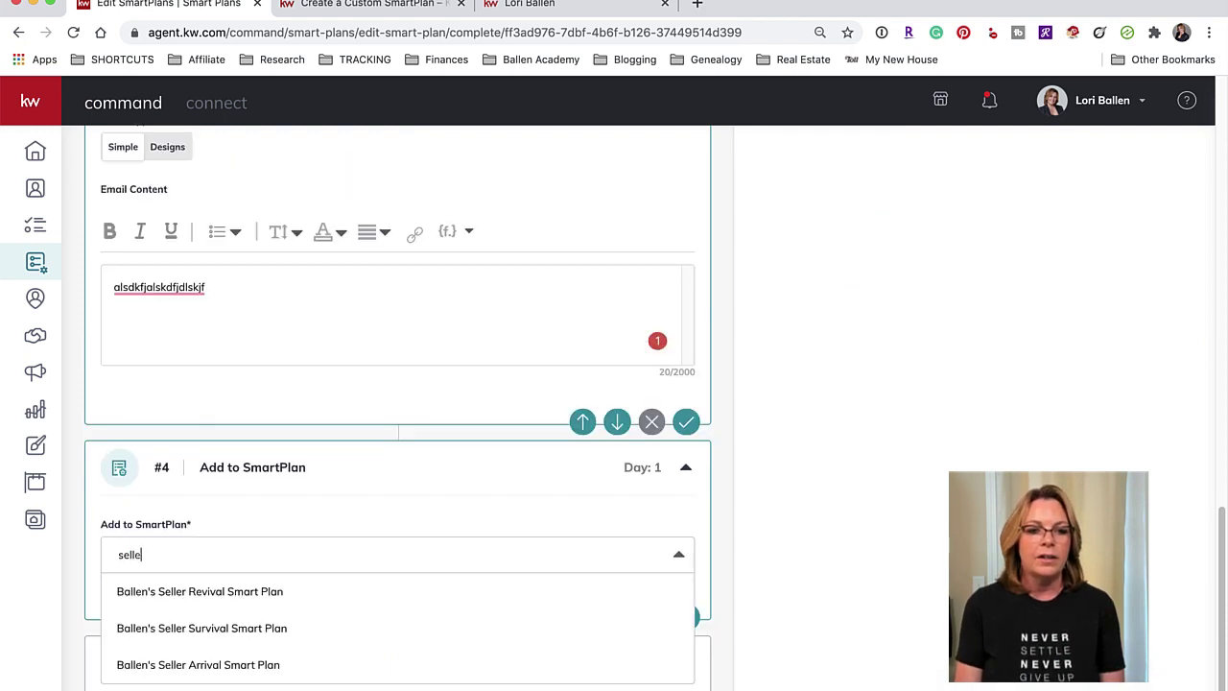
pyautogui.write('r survi')
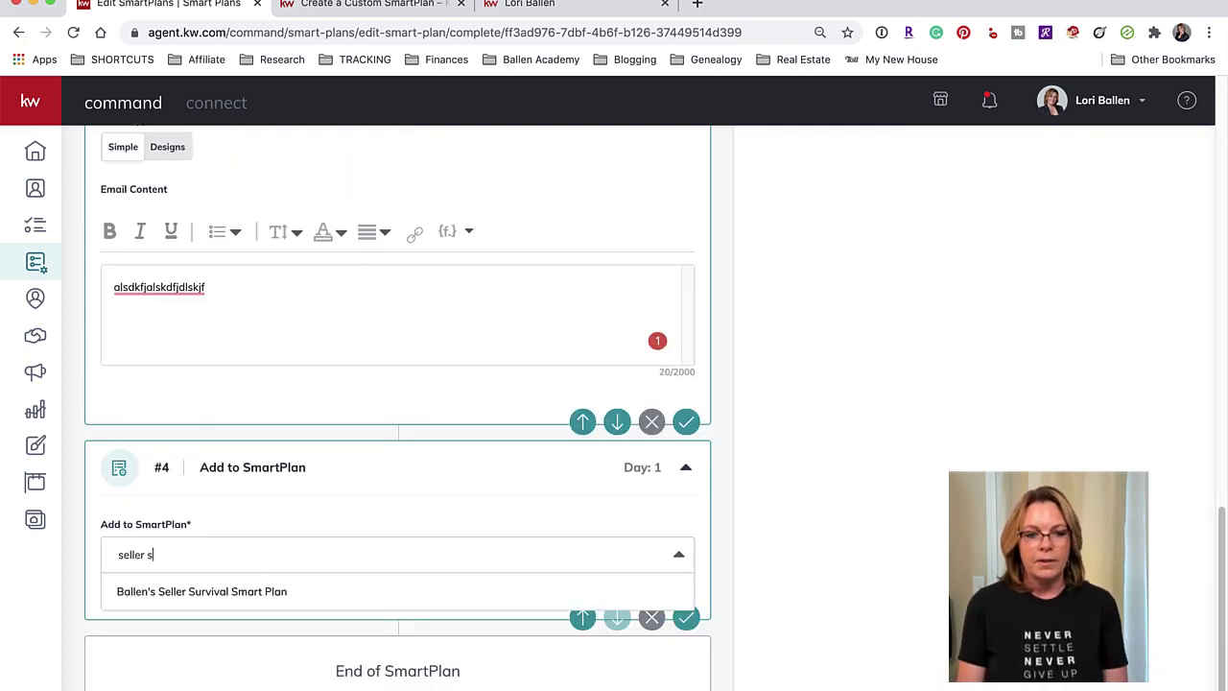
pyautogui.click(219, 591)
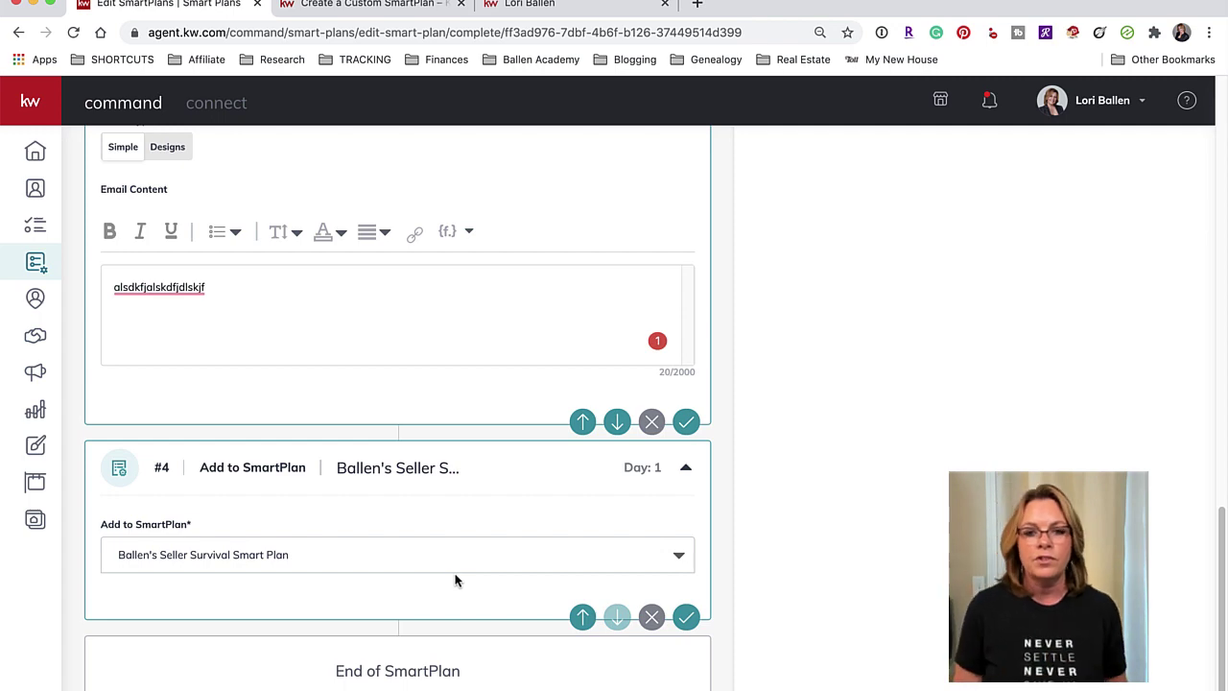
# Save the SmartPlan with its call, text, email and Add to SmartPlan steps.
pyautogui.scroll(15, 459, 566)
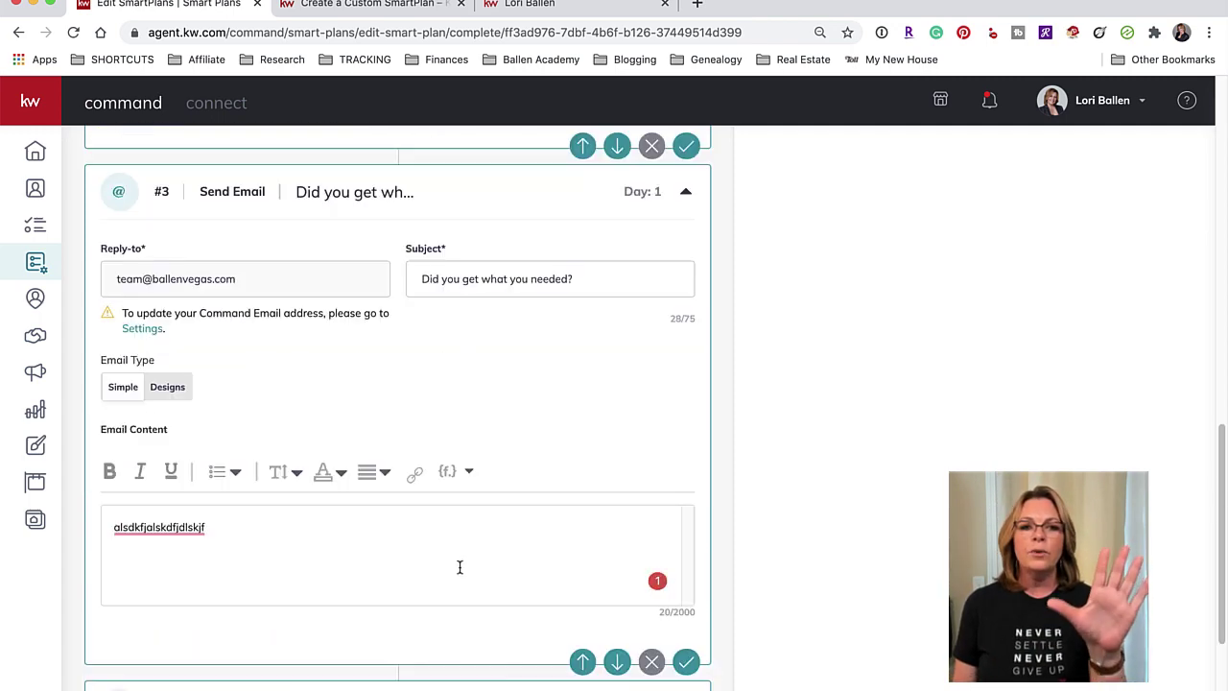
pyautogui.scroll(1, 459, 567)
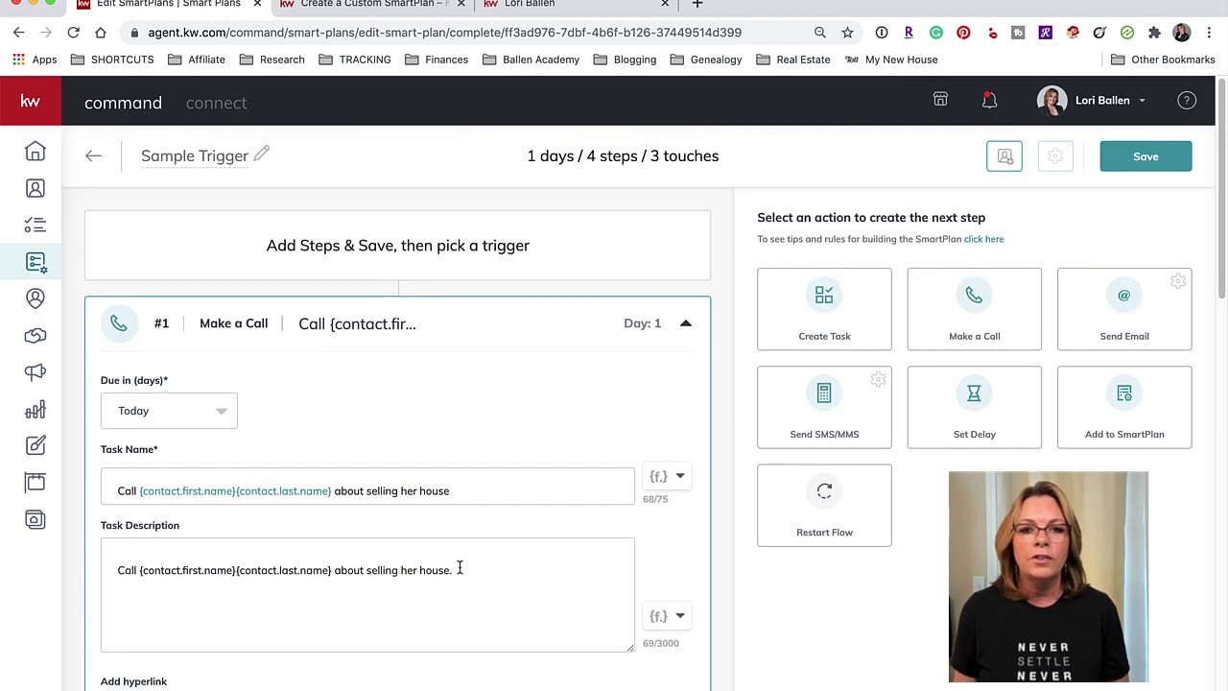
pyautogui.click(1158, 159)
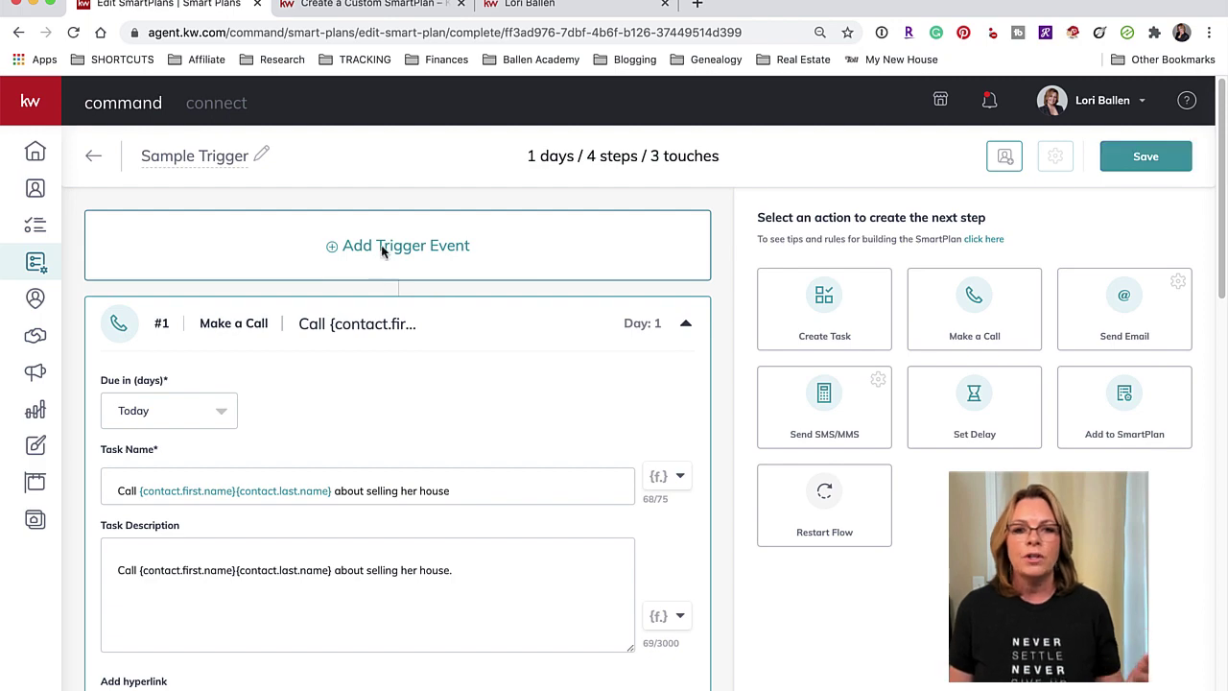
# Add and confirm a trigger event with category Contacts, event Contact Tag and the tag Home Valuation Lead.
pyautogui.click(384, 249)
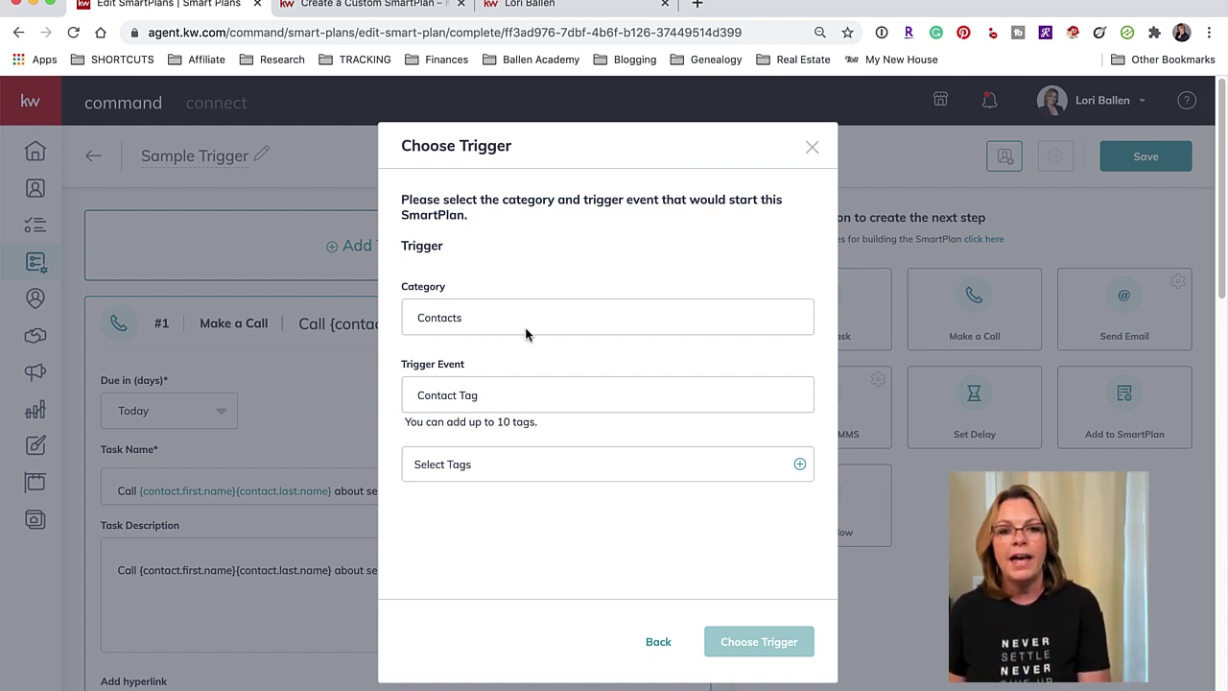
pyautogui.scroll(-1, 499, 359)
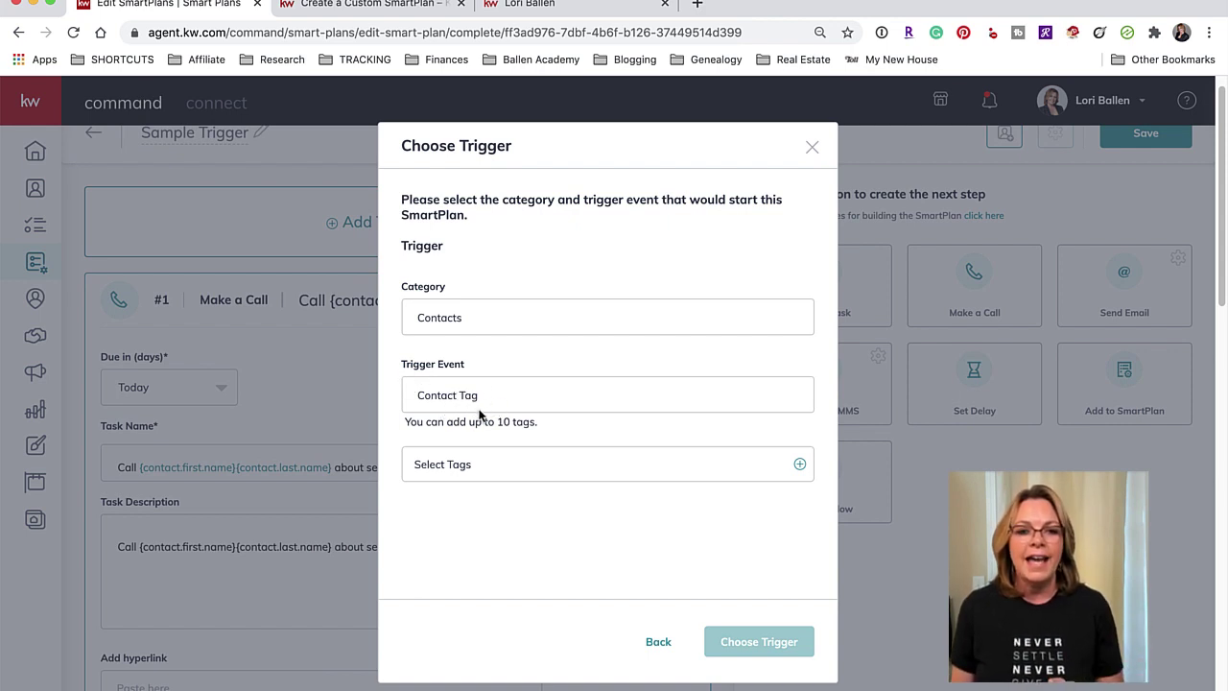
pyautogui.click(433, 465)
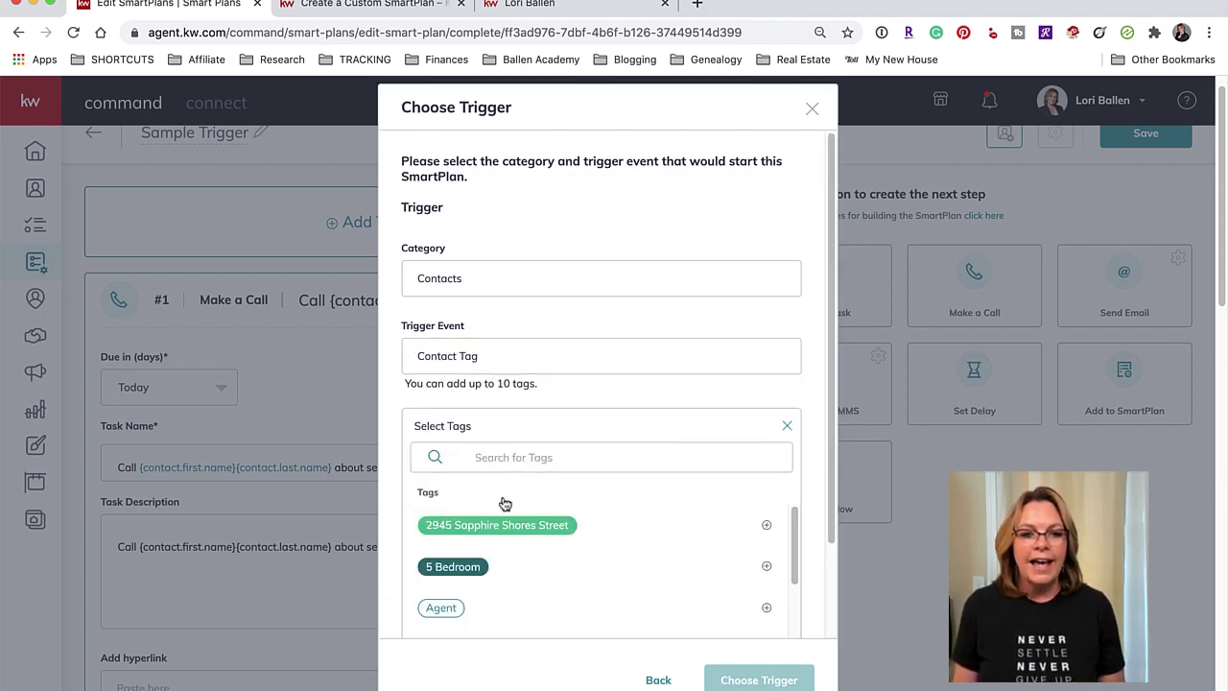
pyautogui.click(496, 457)
pyautogui.write('h')
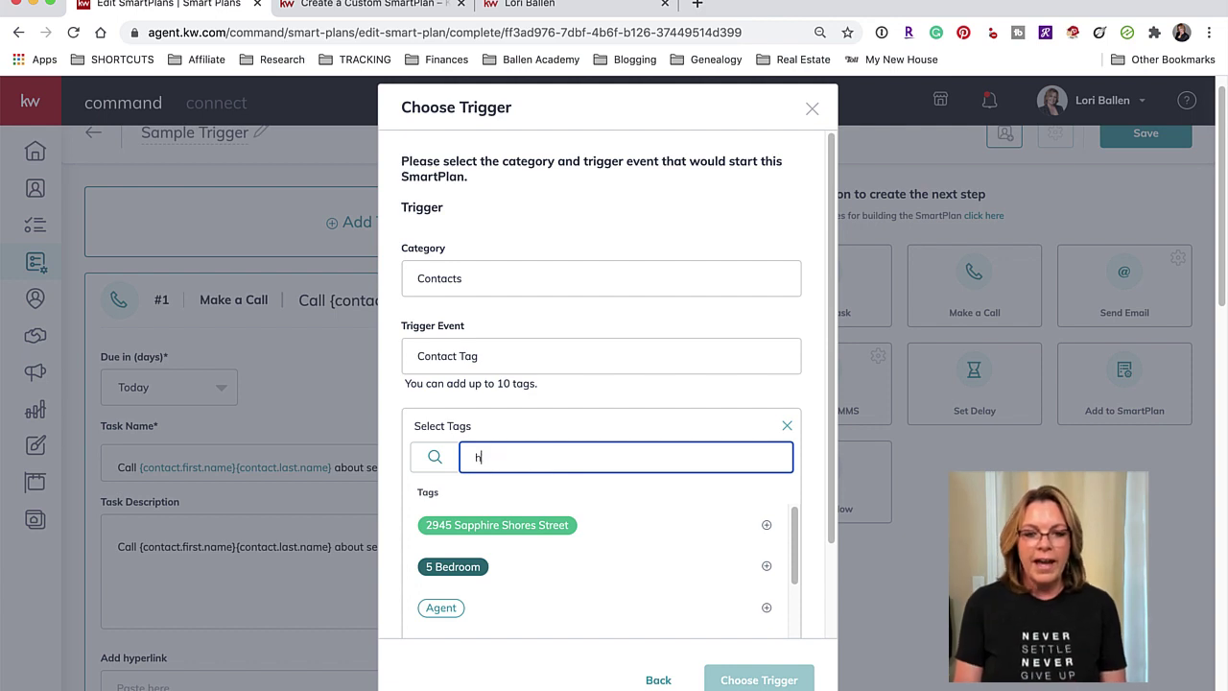
pyautogui.write('ome value')
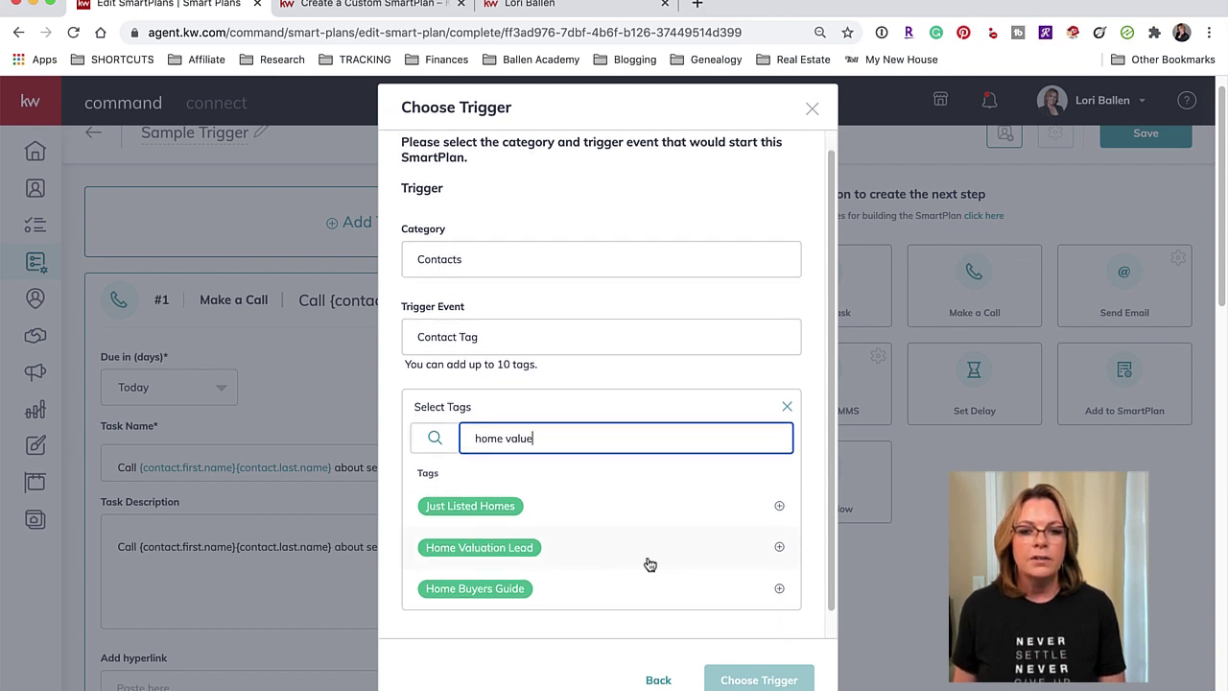
pyautogui.click(779, 549)
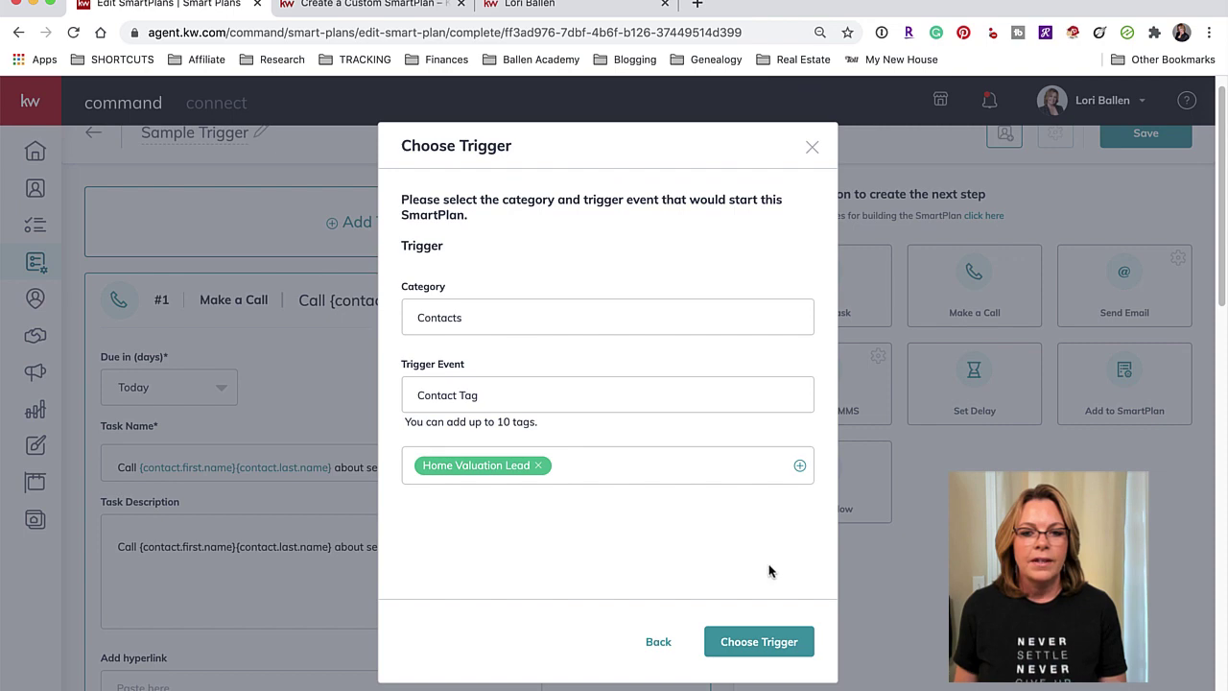
pyautogui.click(765, 654)
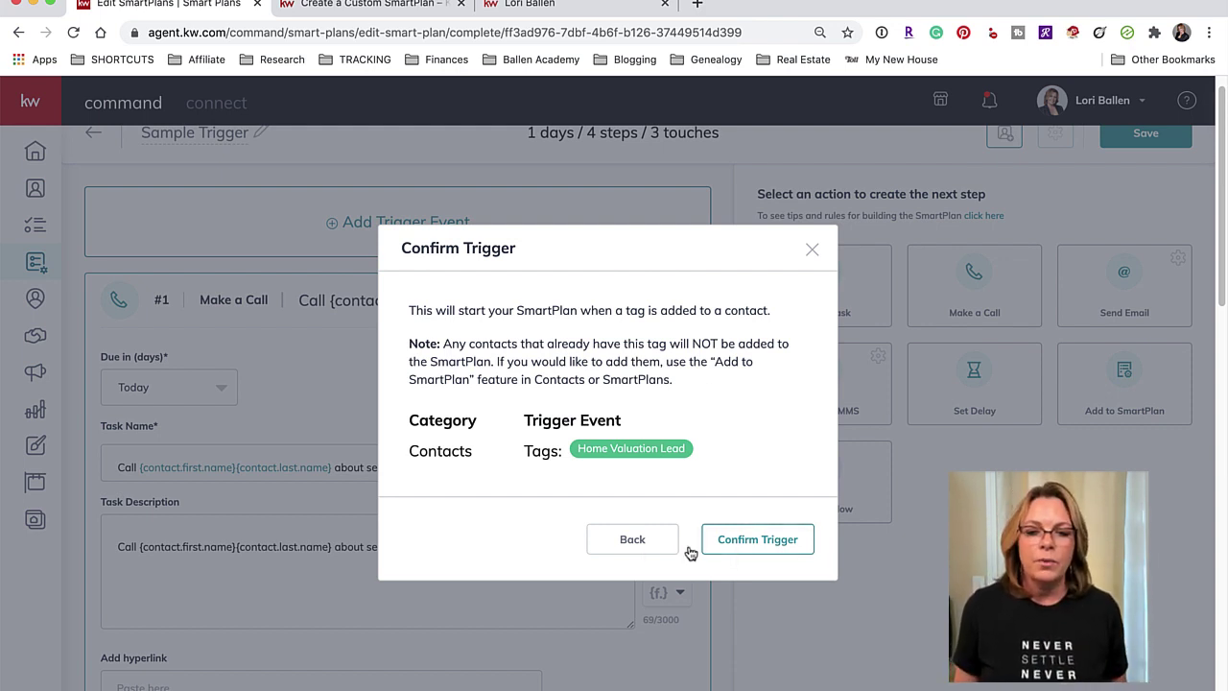
pyautogui.click(757, 541)
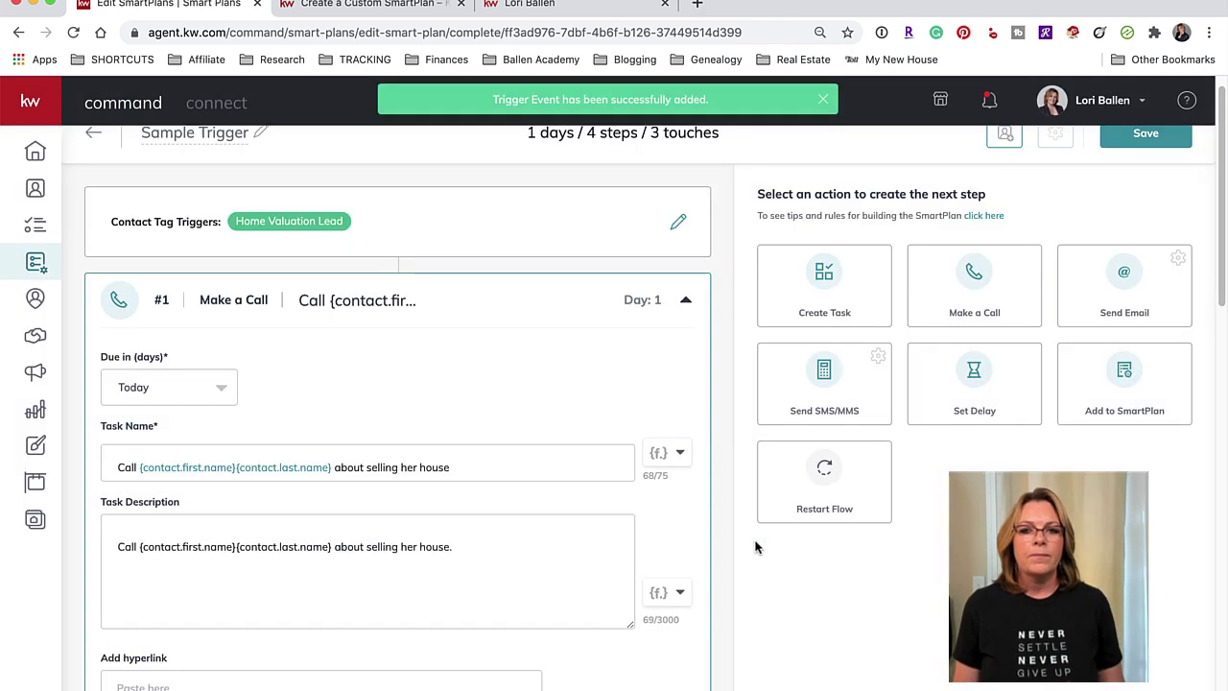
# Open the list for adding clients to the SmartPlan and filter it by the Home Valuation Lead tag.
pyautogui.click(1004, 157)
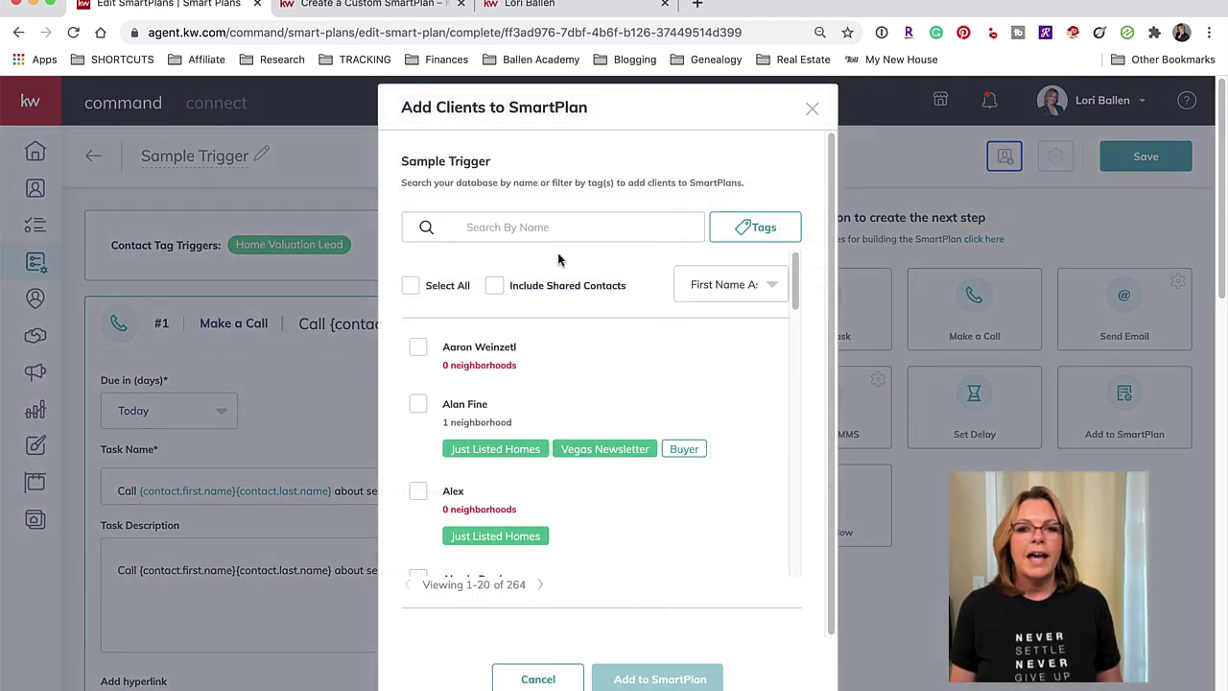
pyautogui.click(761, 228)
pyautogui.scroll(-1, 645, 408)
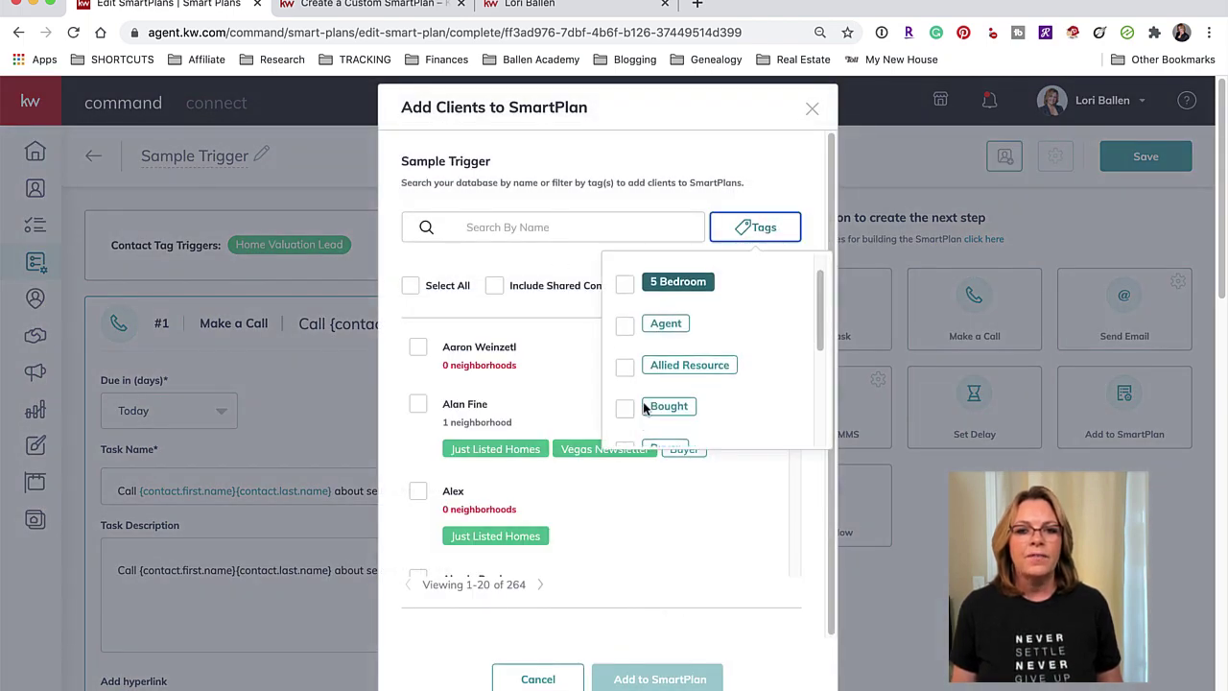
pyautogui.scroll(-8, 653, 393)
pyautogui.scroll(1, 667, 359)
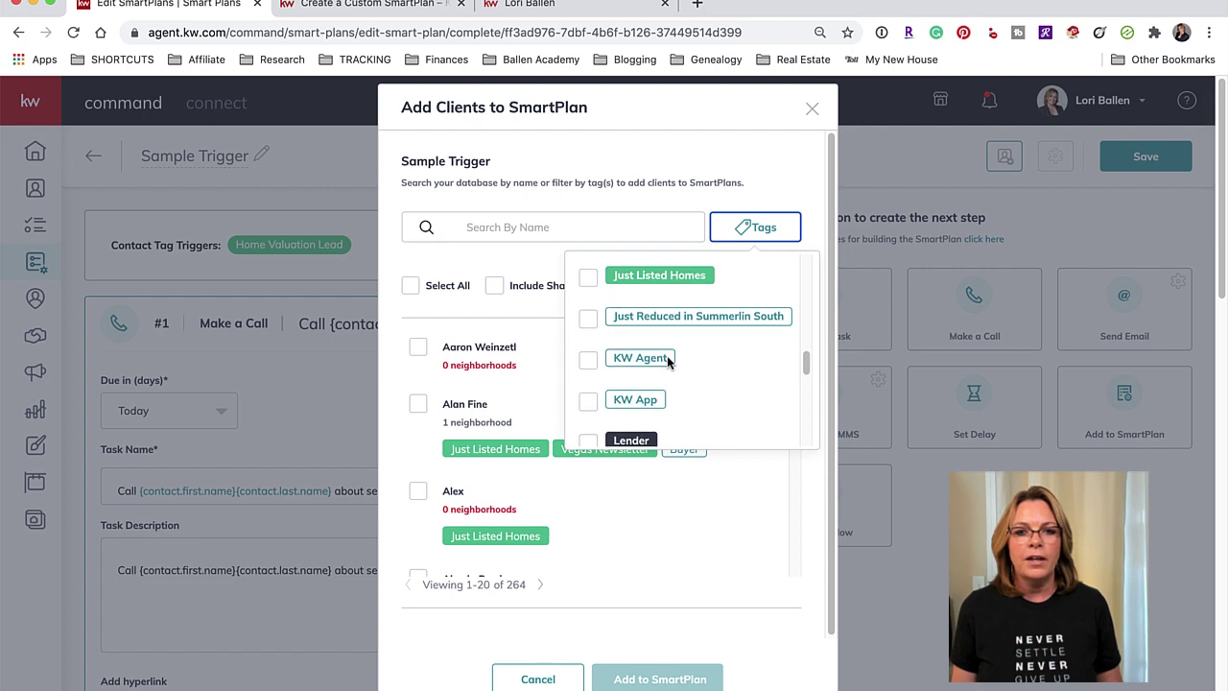
pyautogui.scroll(3, 666, 354)
pyautogui.click(589, 344)
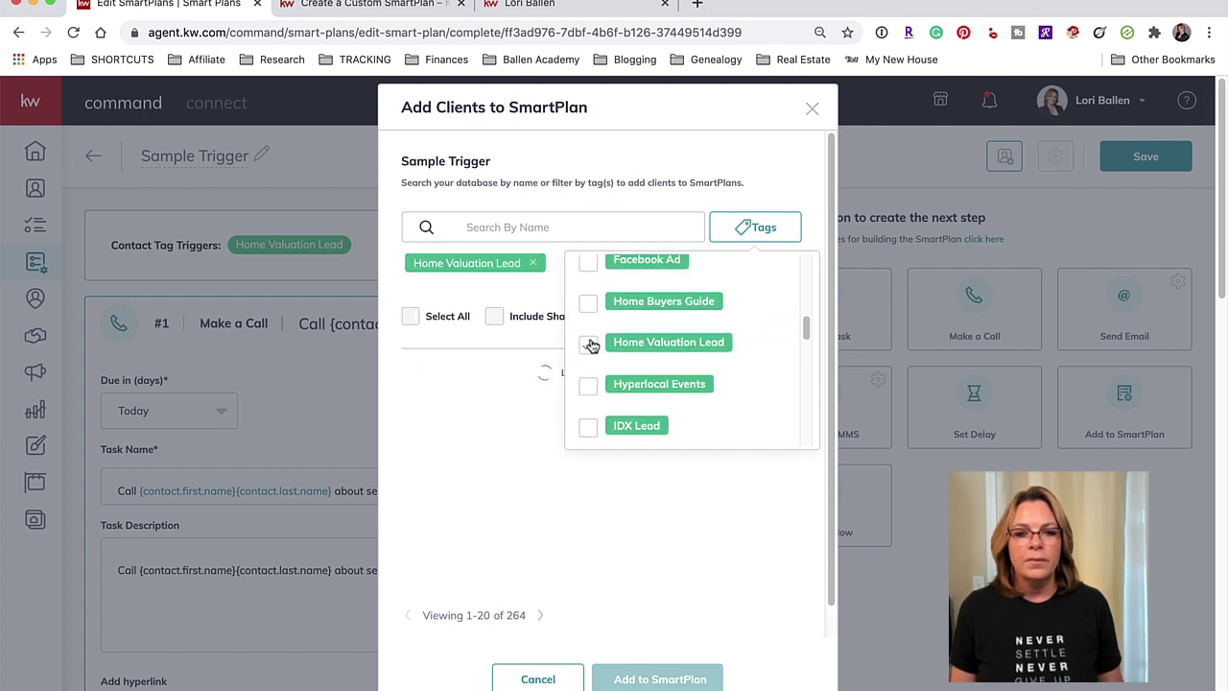
# Select all of the filtered clients and close the dialog without adding them to the SmartPlan.
pyautogui.click(422, 354)
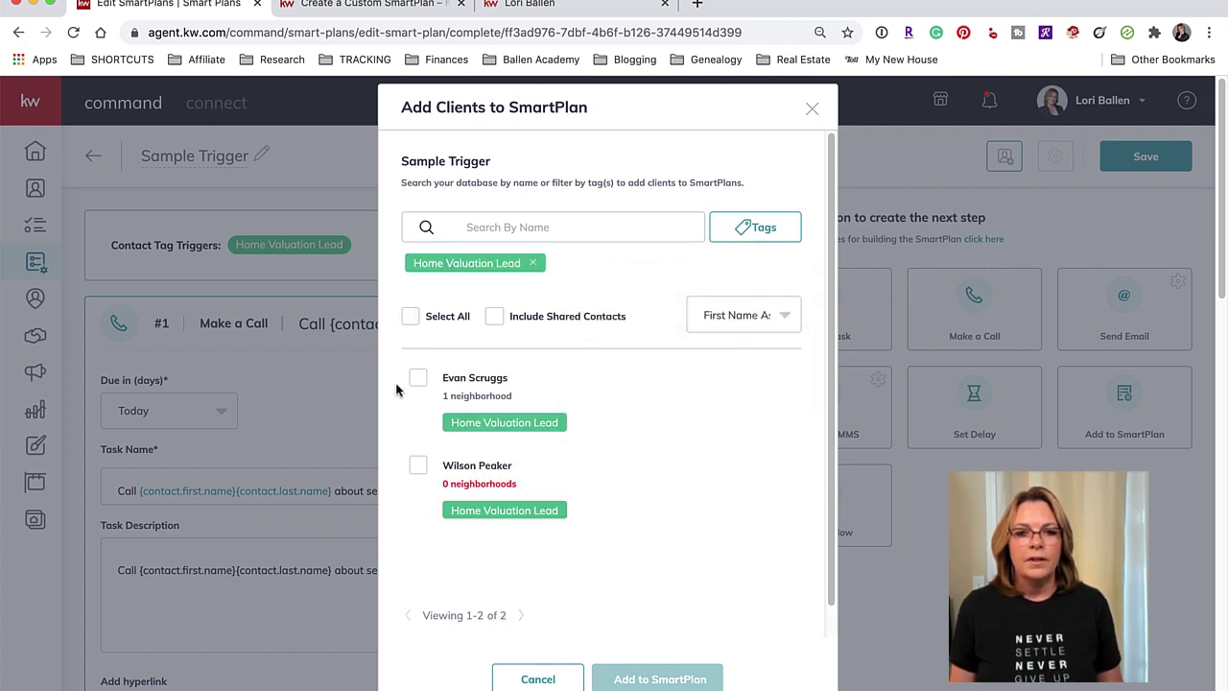
pyautogui.click(410, 318)
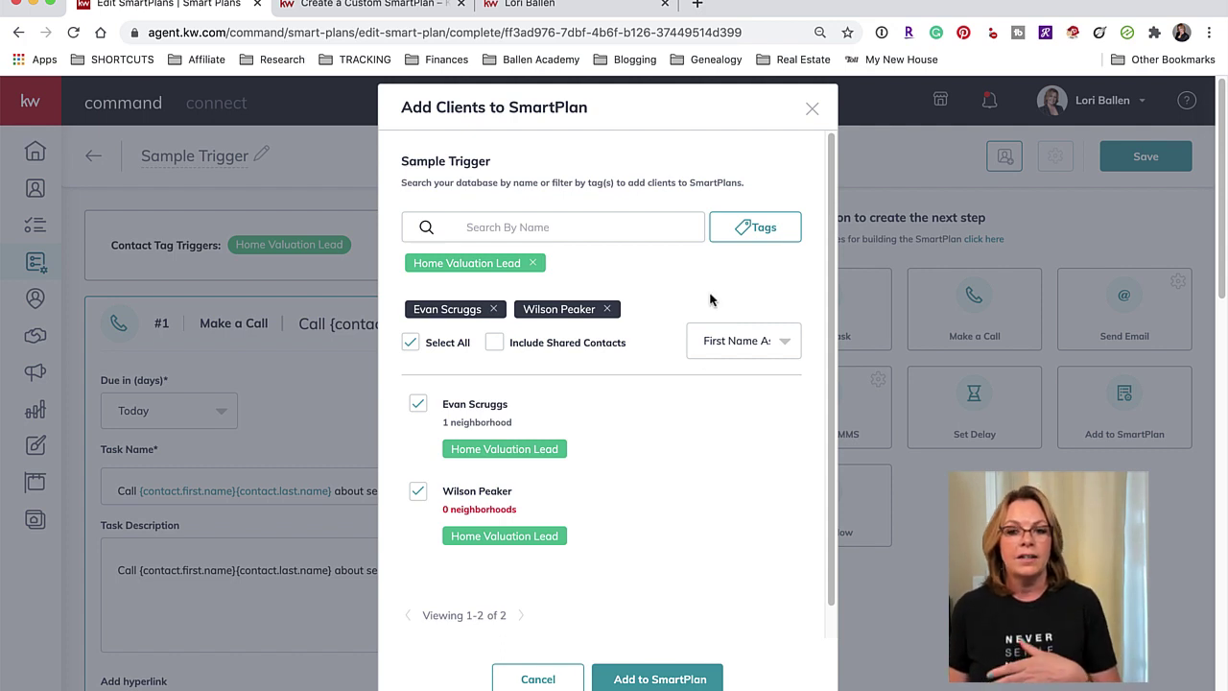
pyautogui.click(811, 111)
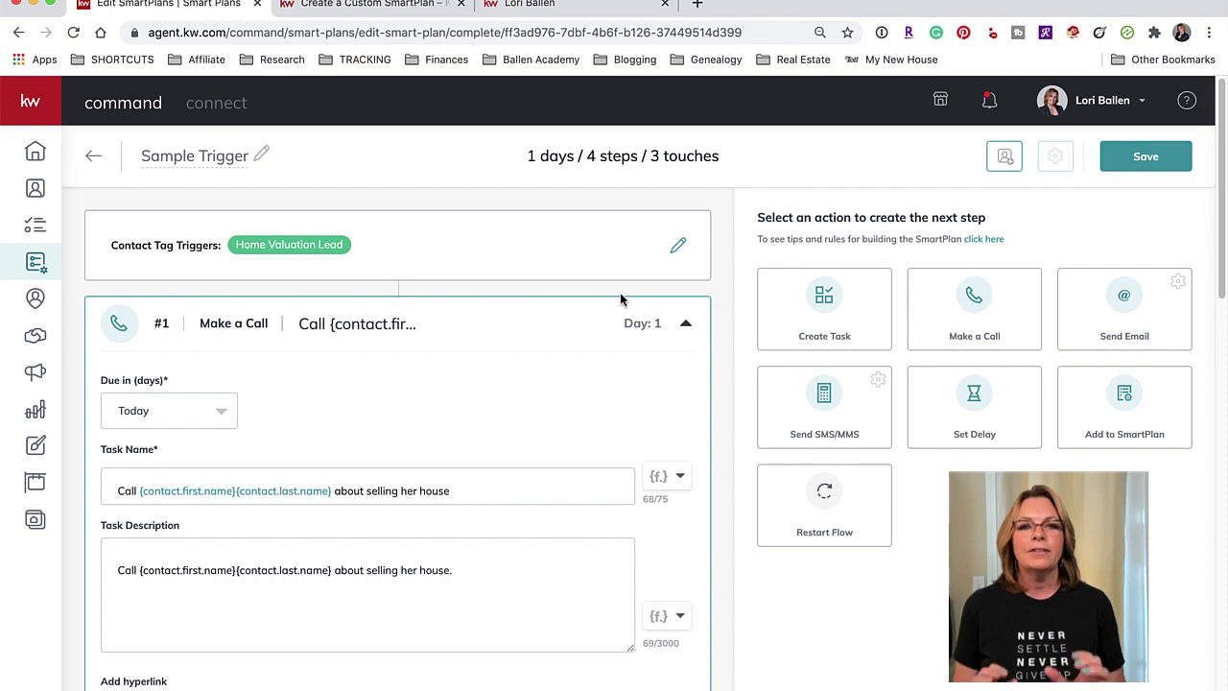